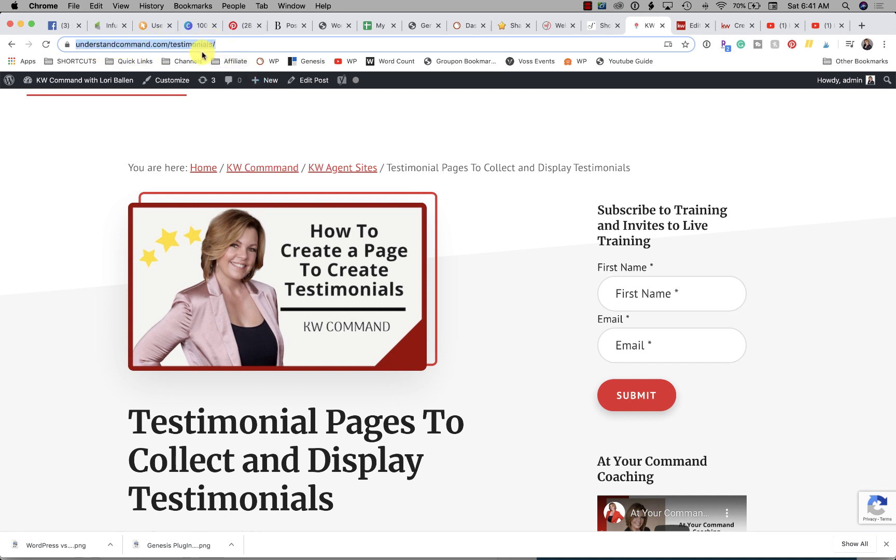
# Switch to KW Command and go to the Consumer pages area, leaving the unsaved smart plan.
pyautogui.scroll(-7, 112, 245)
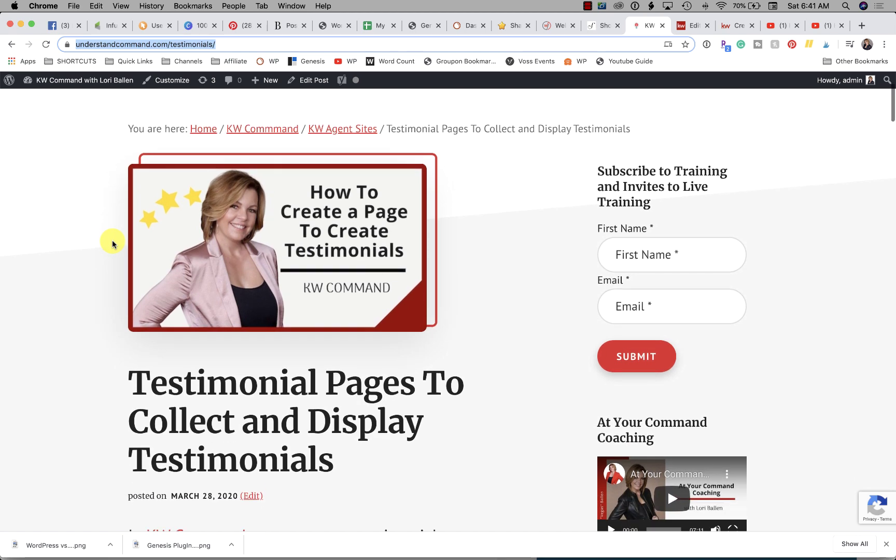
pyautogui.scroll(-5, 112, 244)
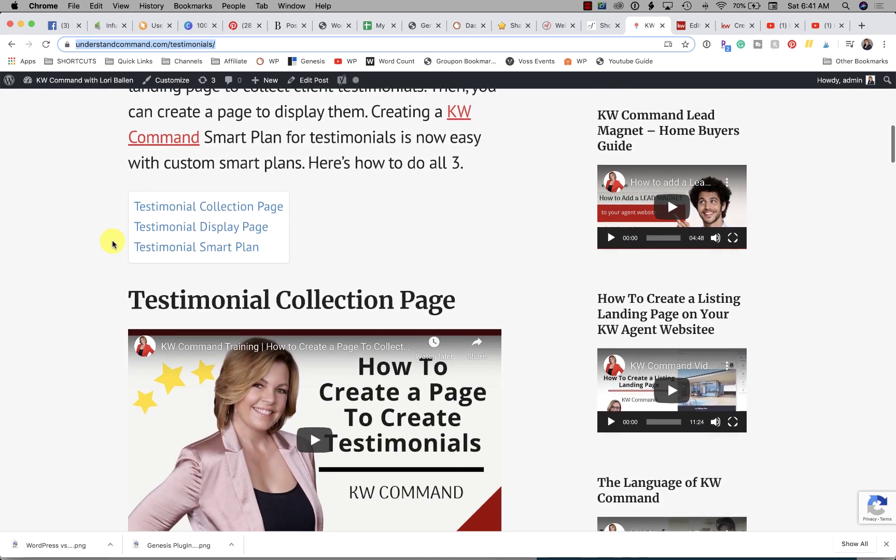
pyautogui.scroll(-1, 113, 244)
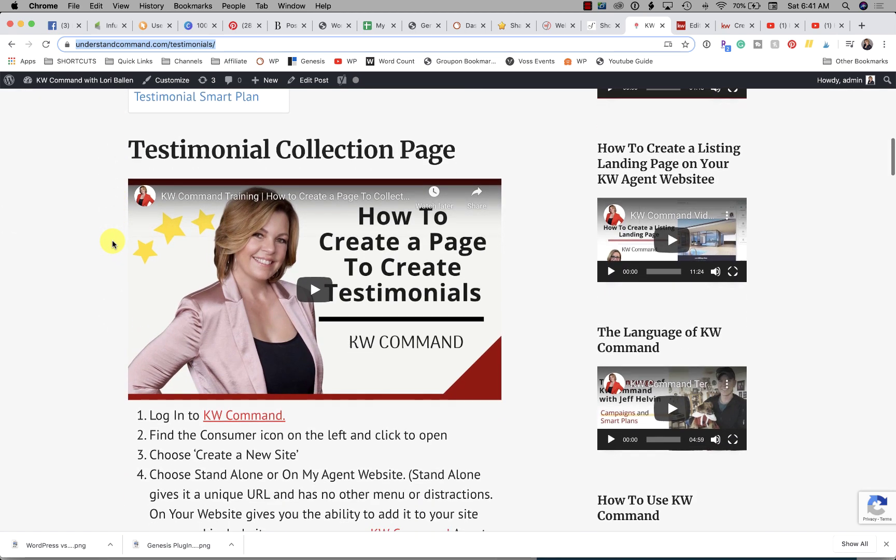
pyautogui.scroll(-4, 319, 298)
pyautogui.scroll(-13, 318, 300)
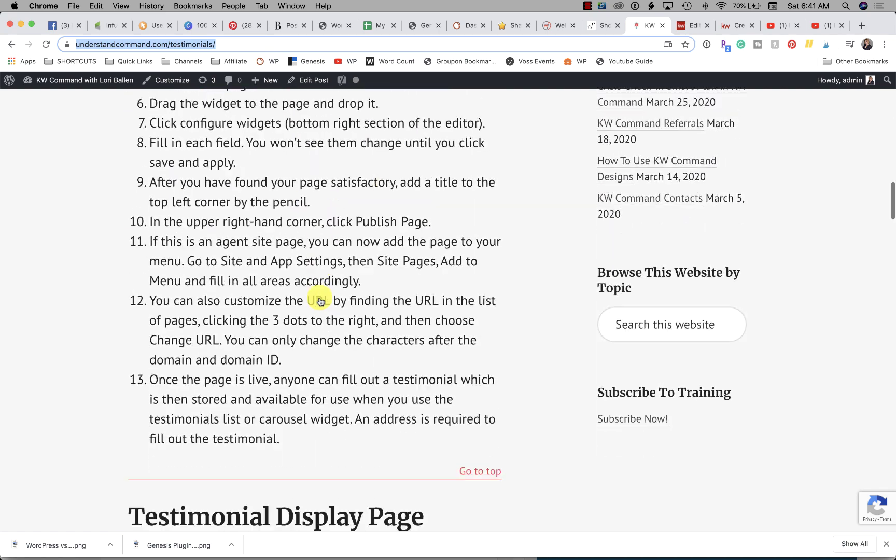
pyautogui.scroll(-1, 319, 299)
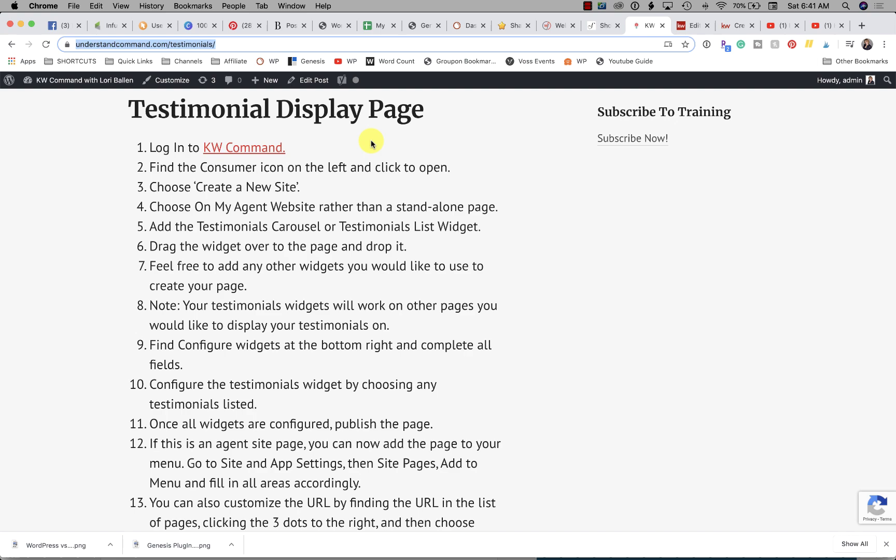
pyautogui.scroll(-4, 372, 141)
pyautogui.scroll(-7, 371, 140)
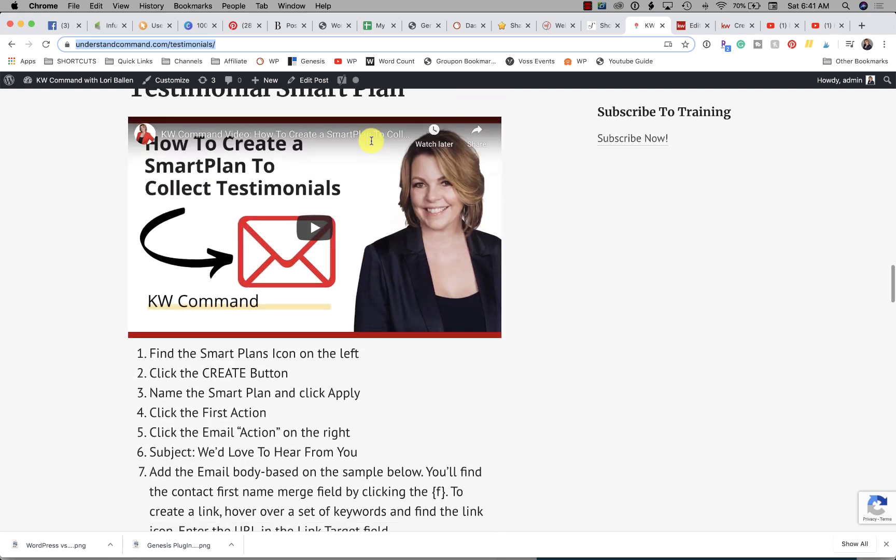
pyautogui.scroll(-9, 371, 153)
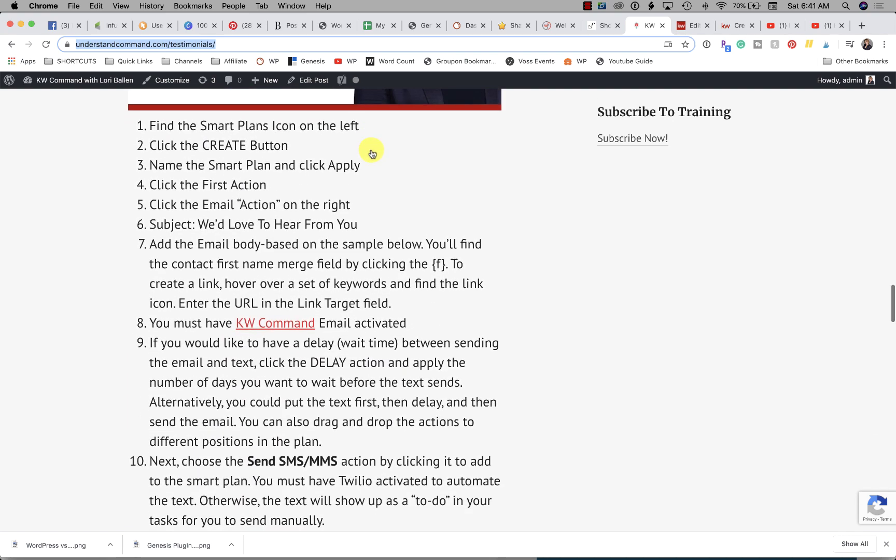
pyautogui.scroll(-7, 371, 154)
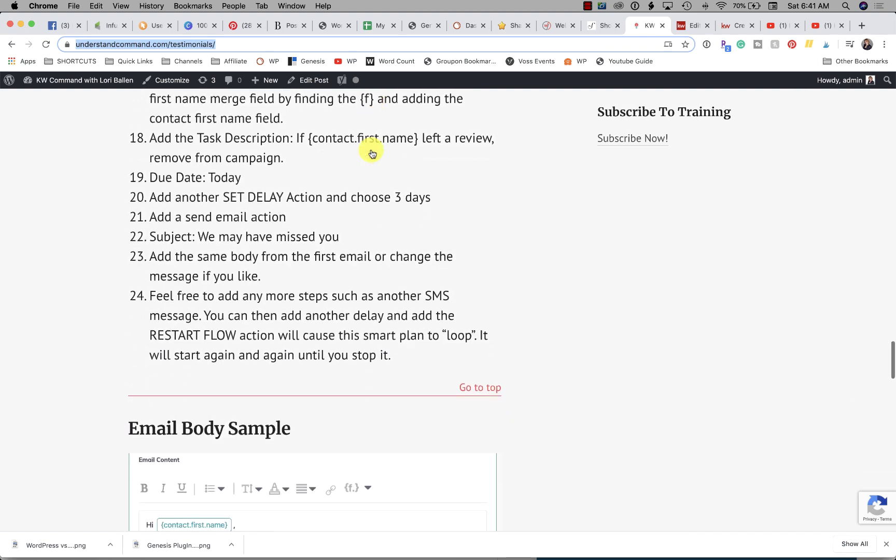
pyautogui.scroll(20, 371, 154)
pyautogui.scroll(10, 372, 153)
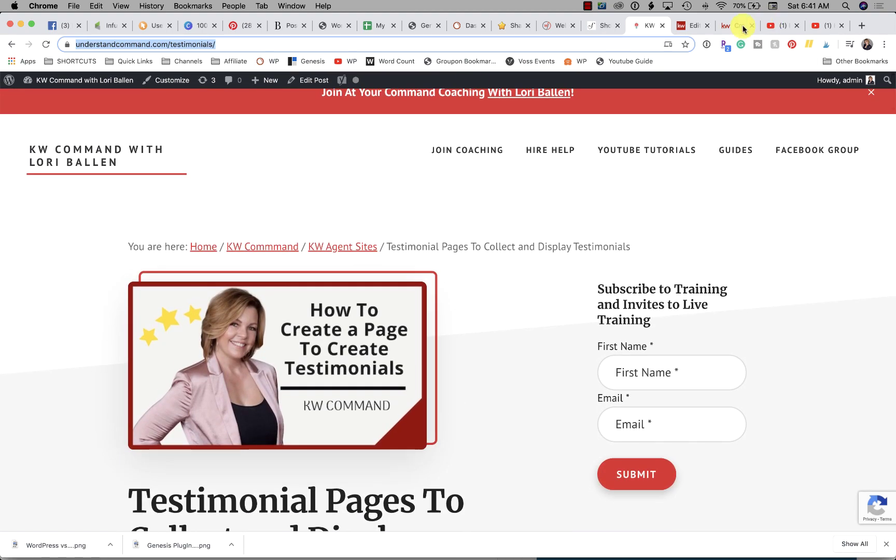
pyautogui.click(689, 27)
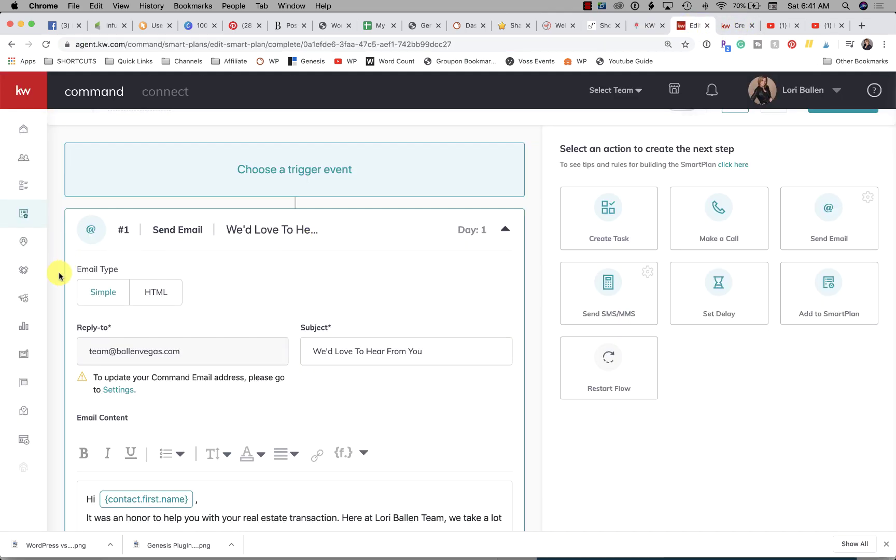
pyautogui.click(23, 440)
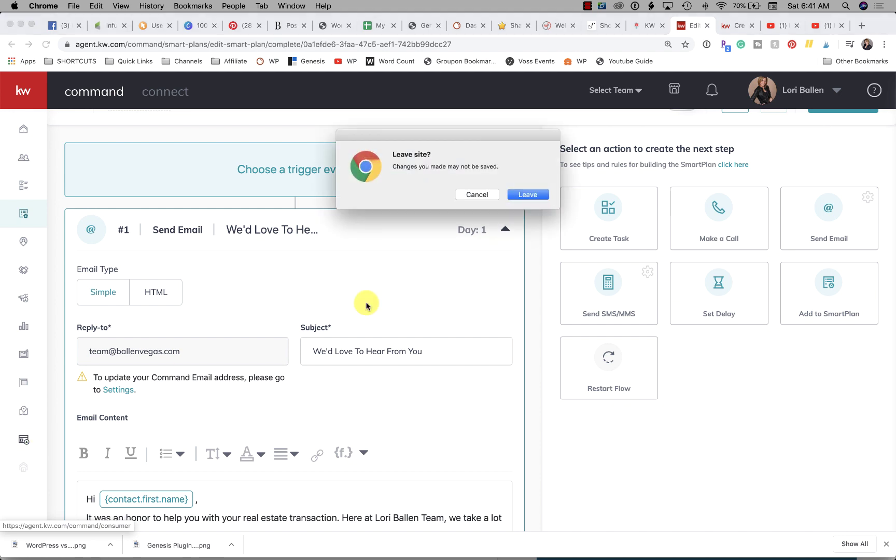
pyautogui.click(530, 195)
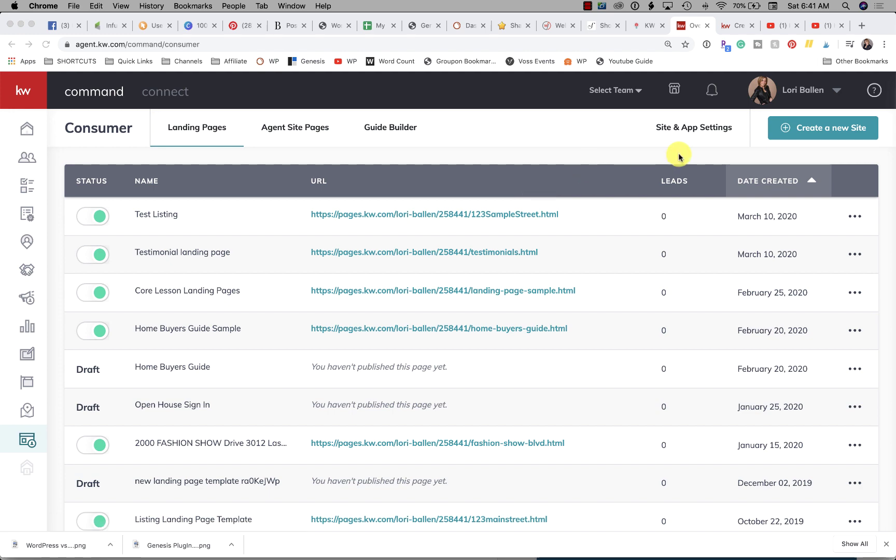
# Create a new page shown on the agent site and open it in the editor.
pyautogui.click(839, 133)
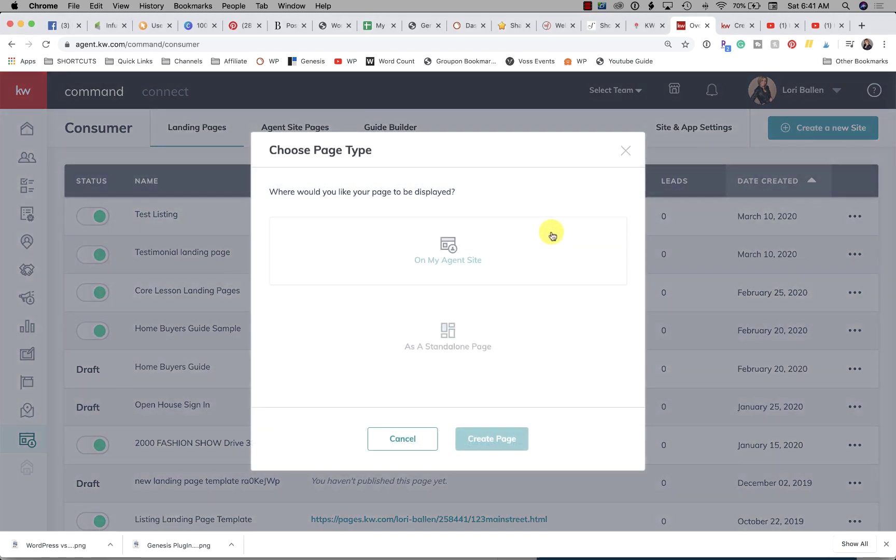
pyautogui.click(489, 252)
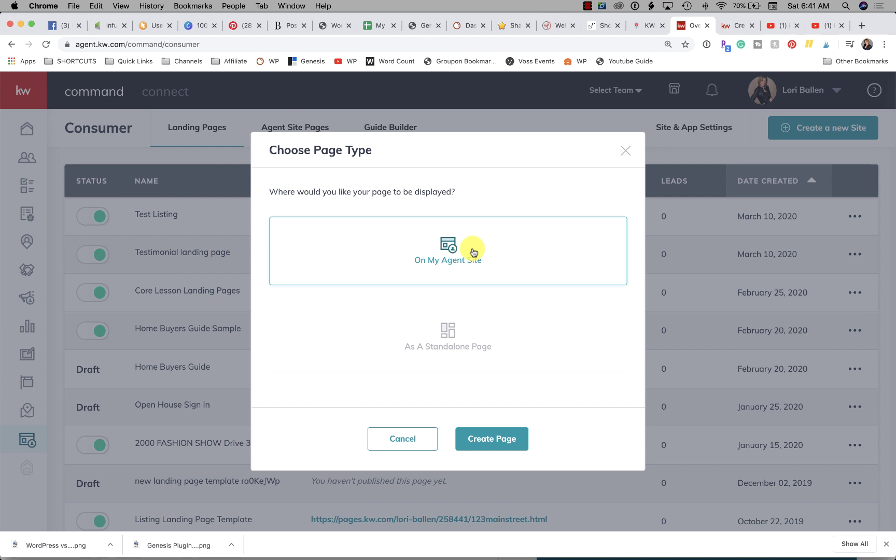
pyautogui.click(491, 436)
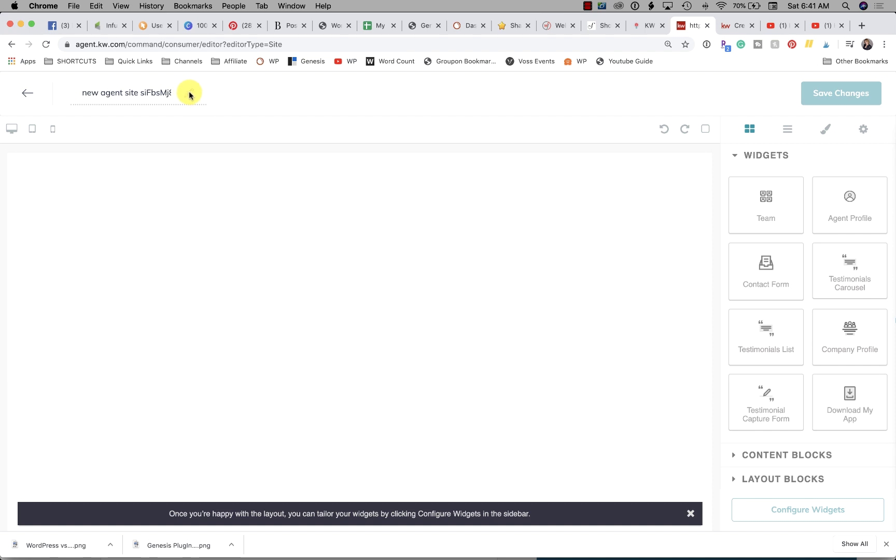
# Replace the default page name with 'Testimonials Display Page'.
pyautogui.moveTo(82, 93); pyautogui.dragTo(190, 98)
pyautogui.write('Testino')
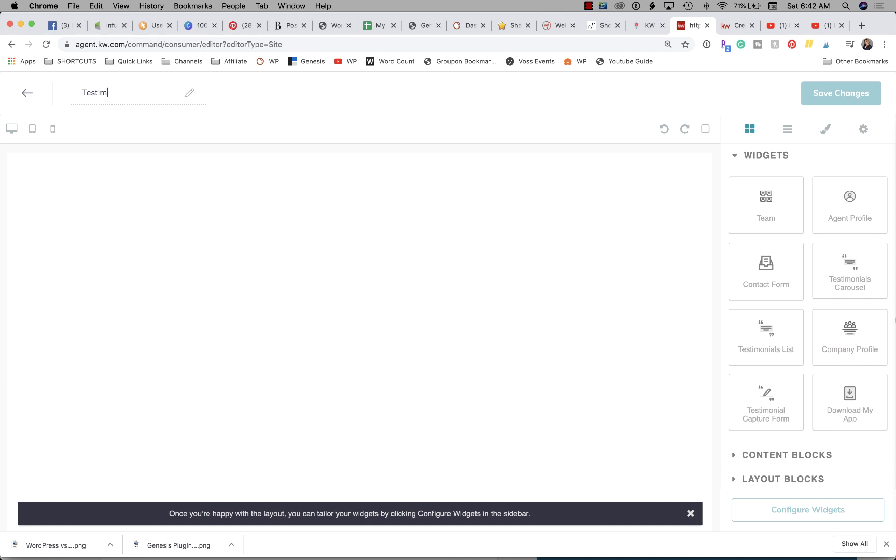
pyautogui.write('onials Display Page')
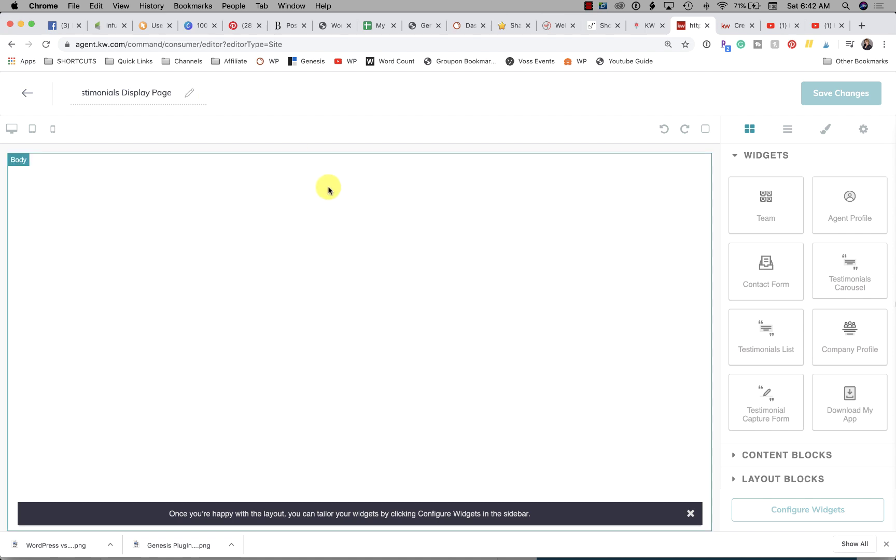
pyautogui.click(340, 91)
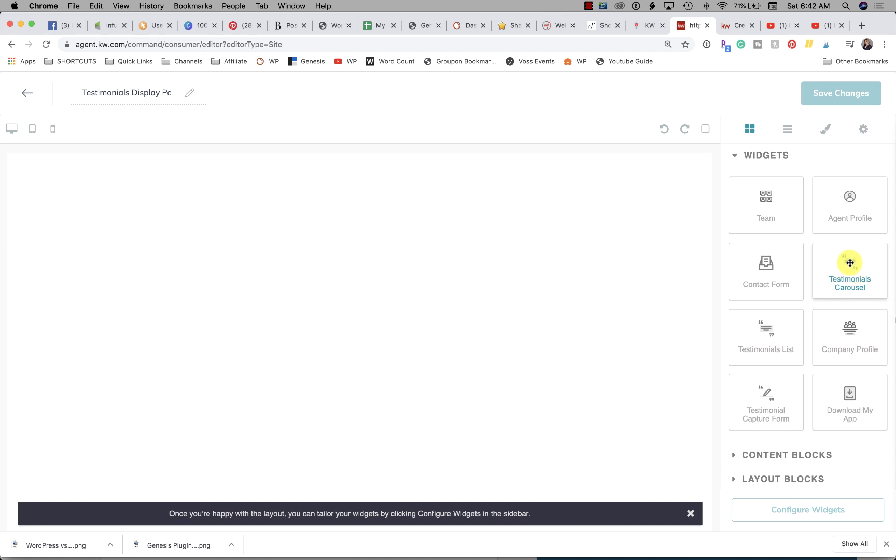
# Swap a trial Testimonials Carousel for a Testimonials List widget and save the template.
pyautogui.moveTo(849, 263); pyautogui.dragTo(360, 188)
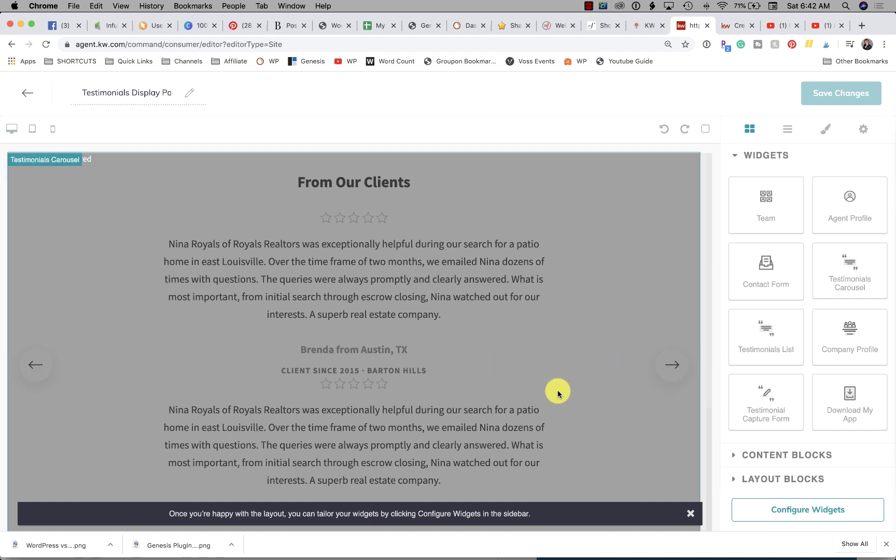
pyautogui.click(672, 369)
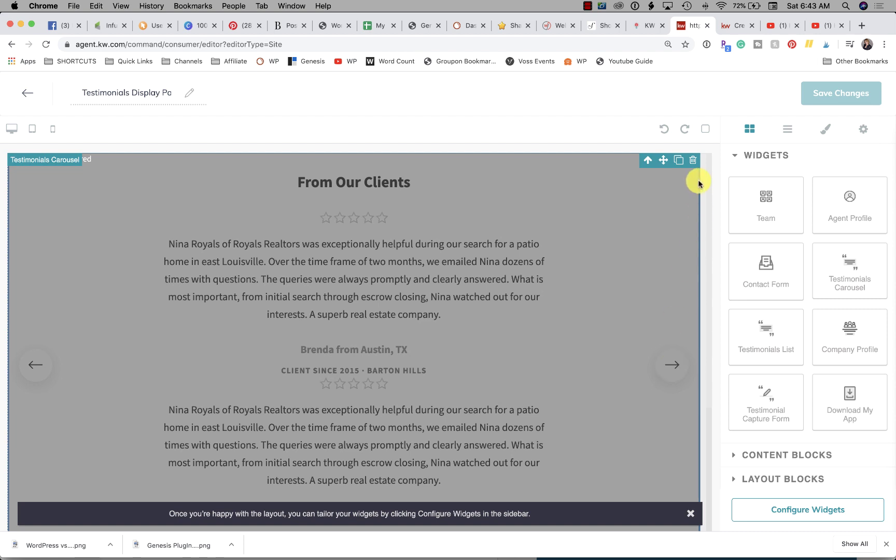
pyautogui.click(693, 162)
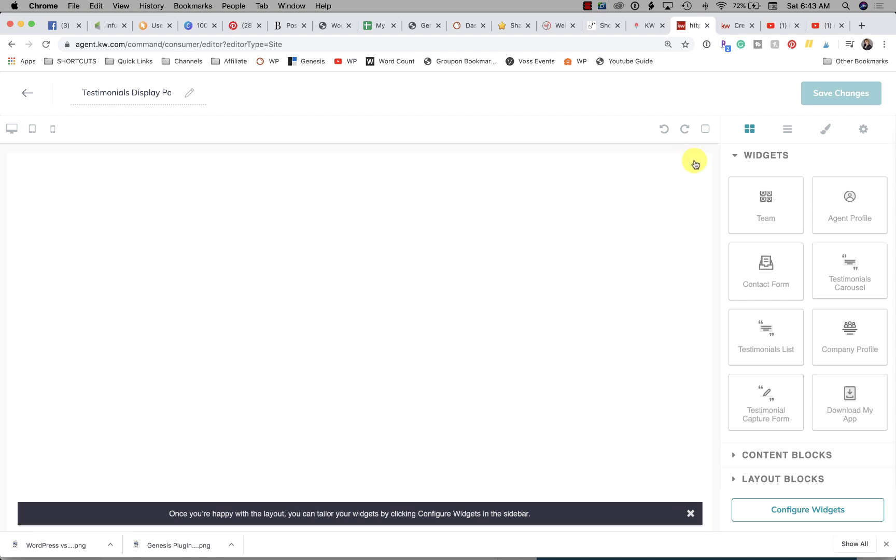
pyautogui.moveTo(769, 343); pyautogui.dragTo(319, 249)
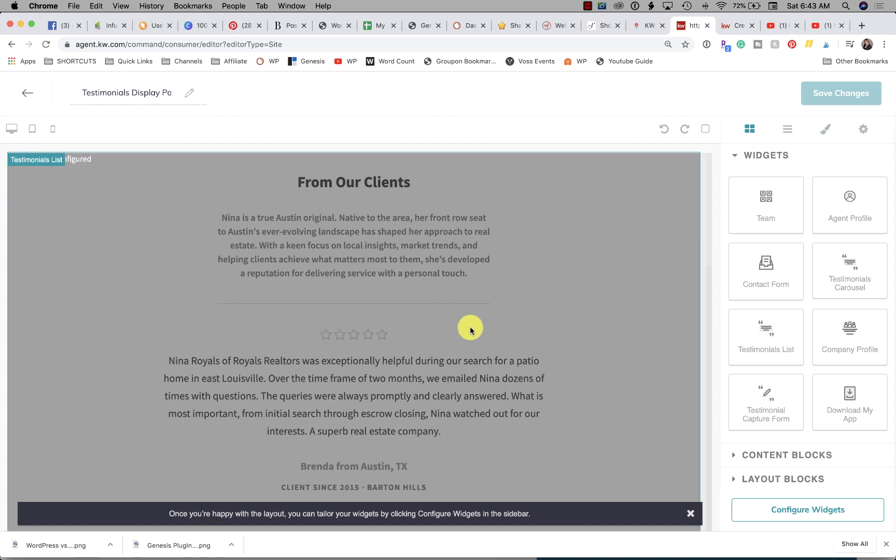
pyautogui.click(587, 6)
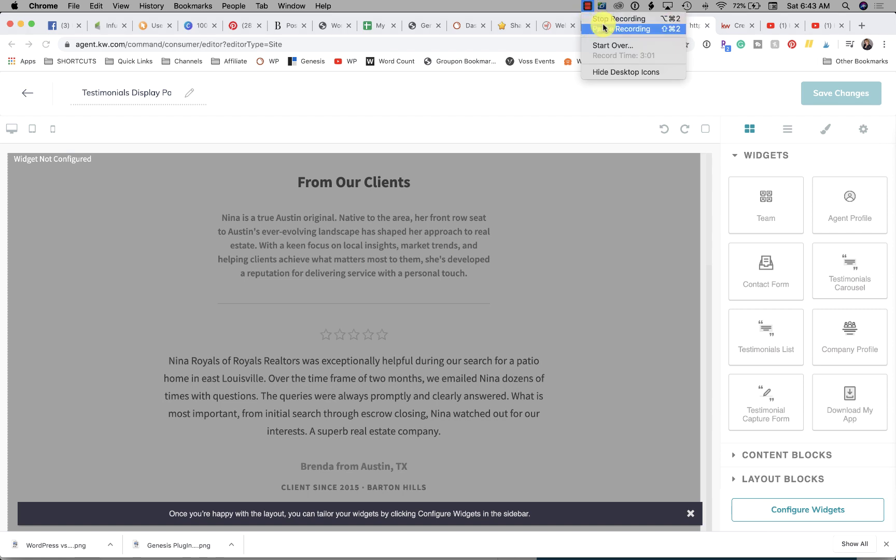
pyautogui.click(604, 28)
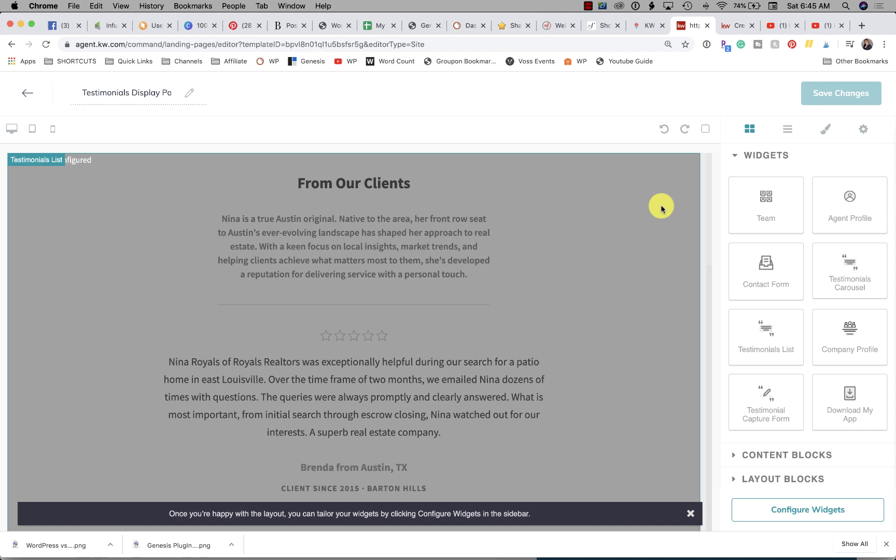
# Exit the page editor and review the Agent Site Pages list, dismissing the Free Home Buyers Guide options.
pyautogui.click(29, 94)
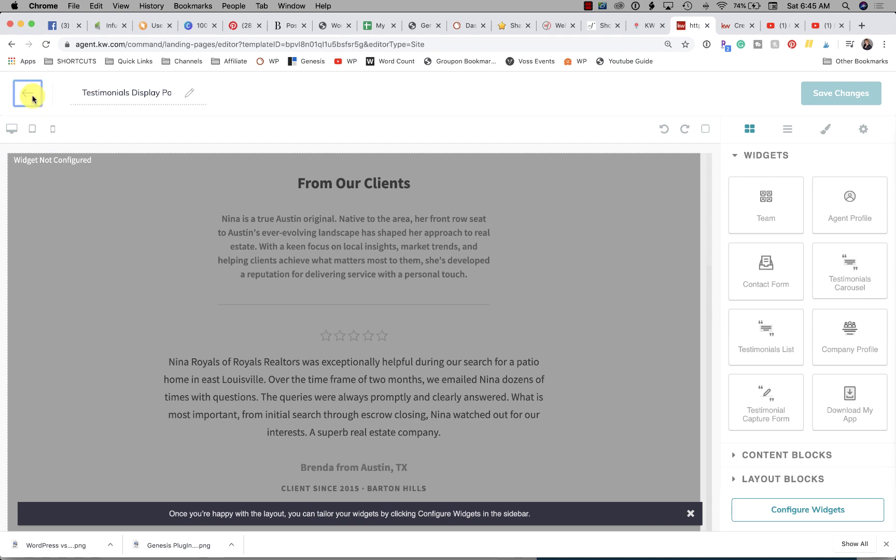
pyautogui.click(505, 347)
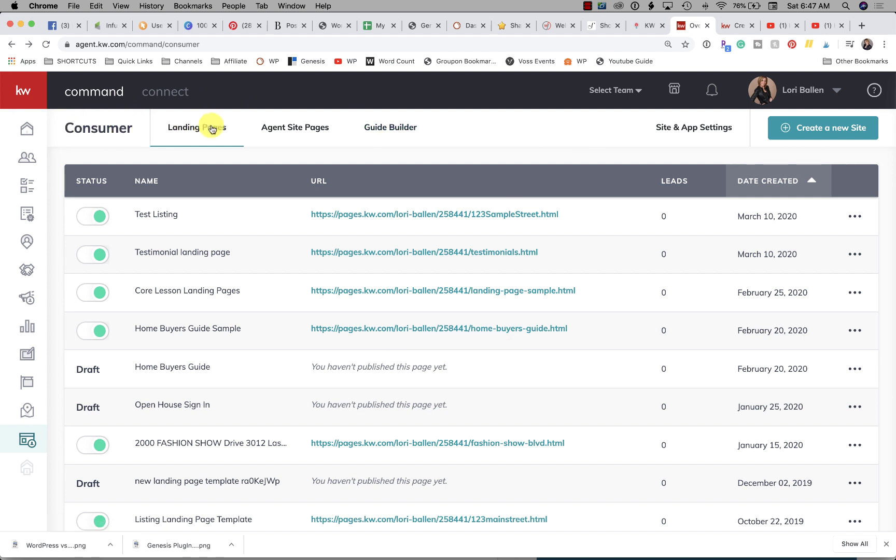
pyautogui.click(292, 130)
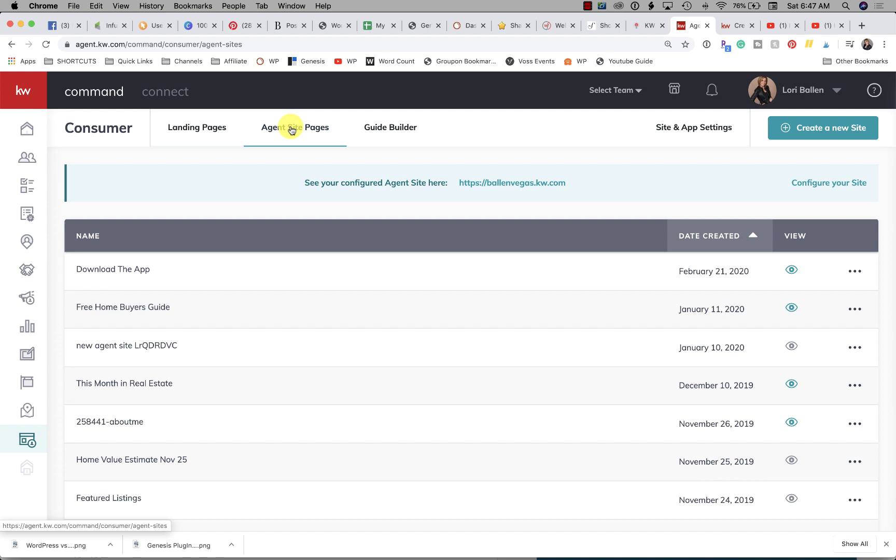
pyautogui.scroll(-1, 211, 298)
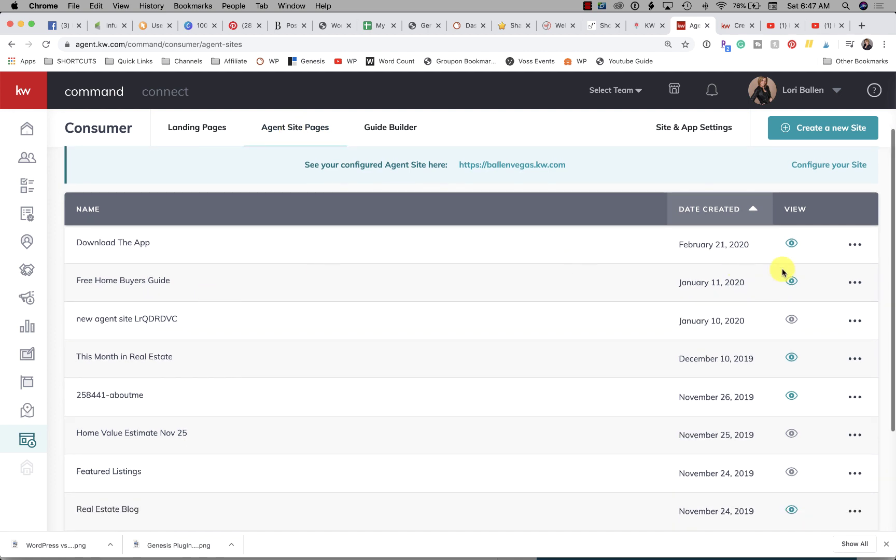
pyautogui.click(853, 284)
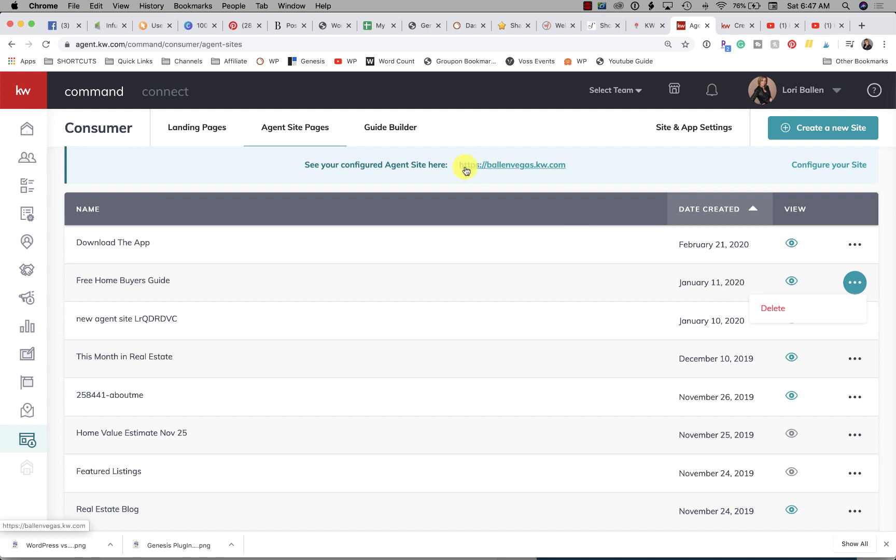
pyautogui.click(482, 134)
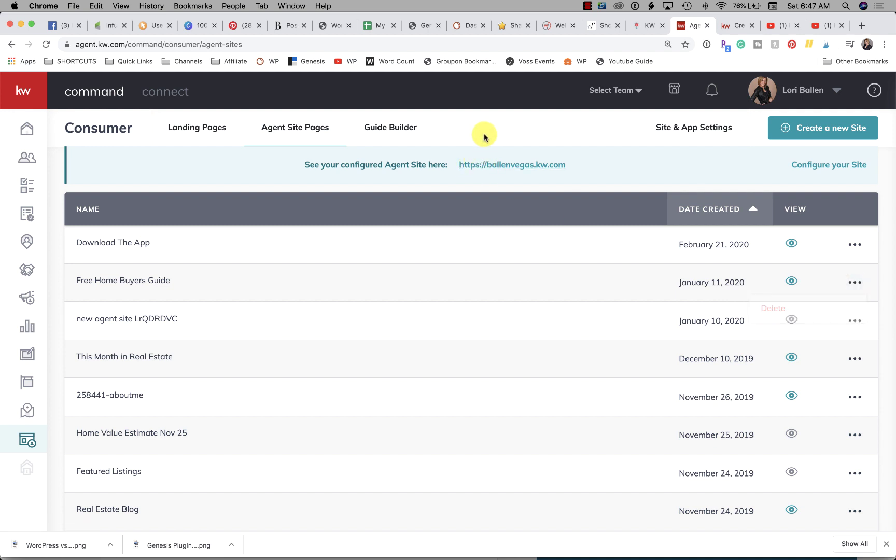
# Look over the landing pages and agent site pages, then open My Design Templates.
pyautogui.click(199, 132)
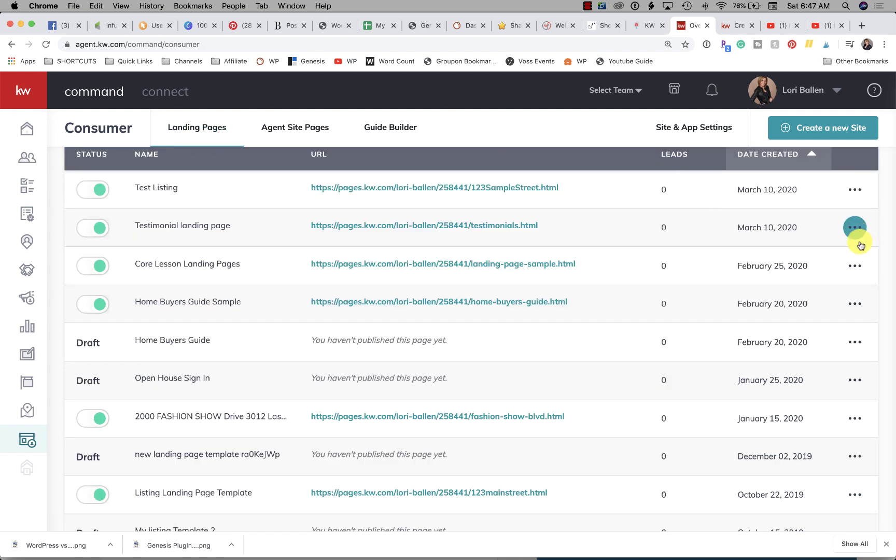
pyautogui.click(856, 270)
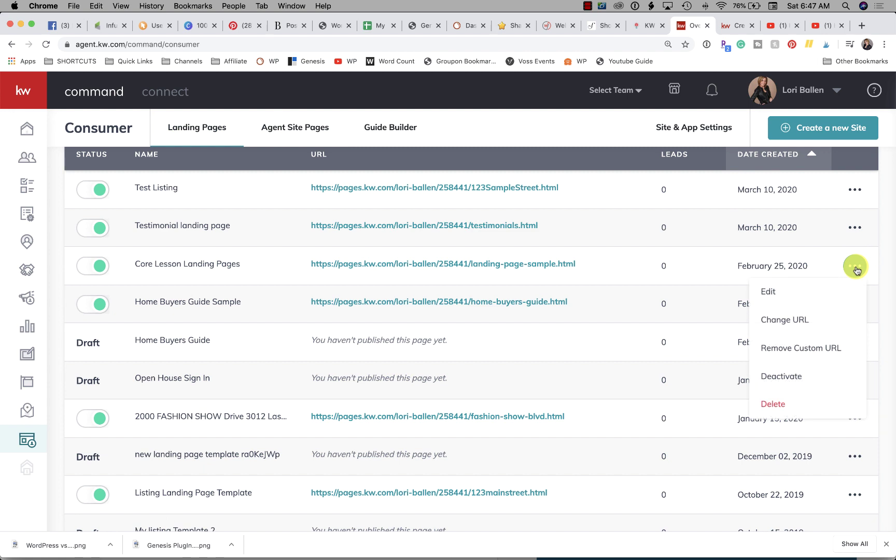
pyautogui.click(285, 134)
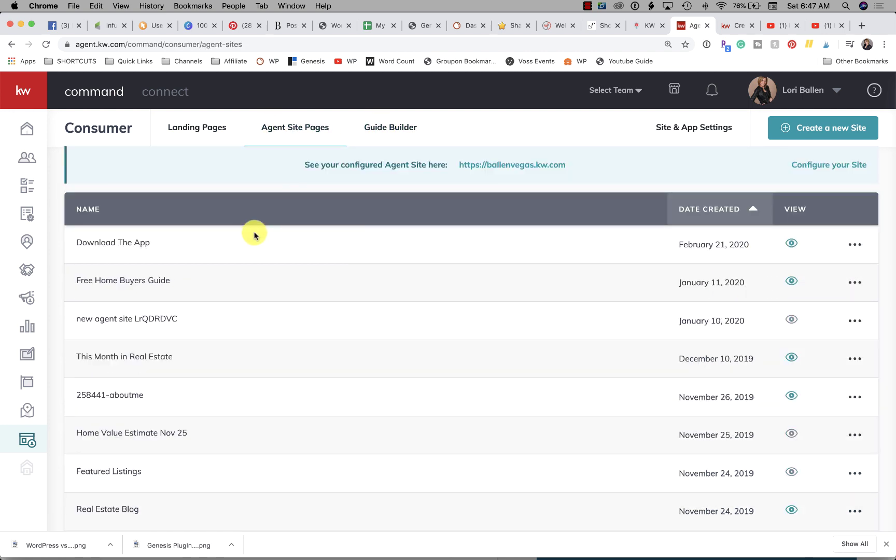
pyautogui.click(30, 354)
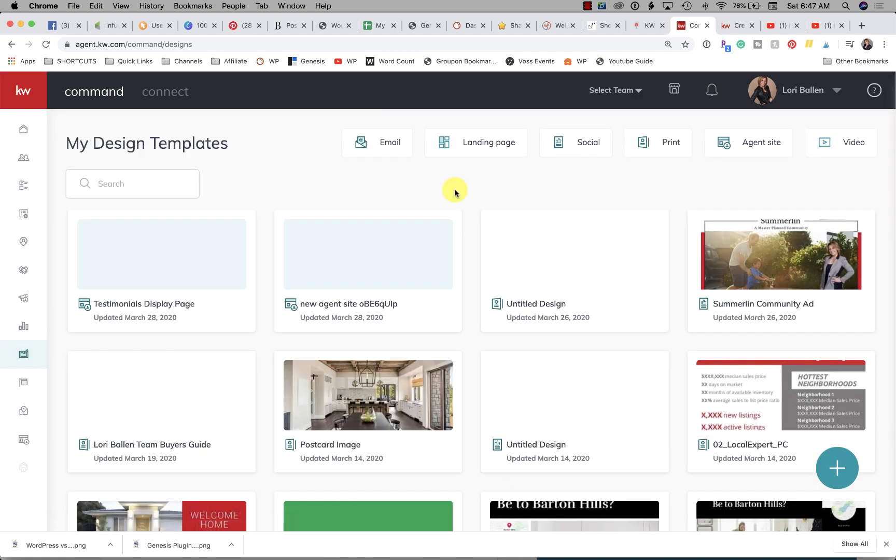
# Filter designs to Agent site and open Testimonials Display Page in the editor.
pyautogui.click(762, 147)
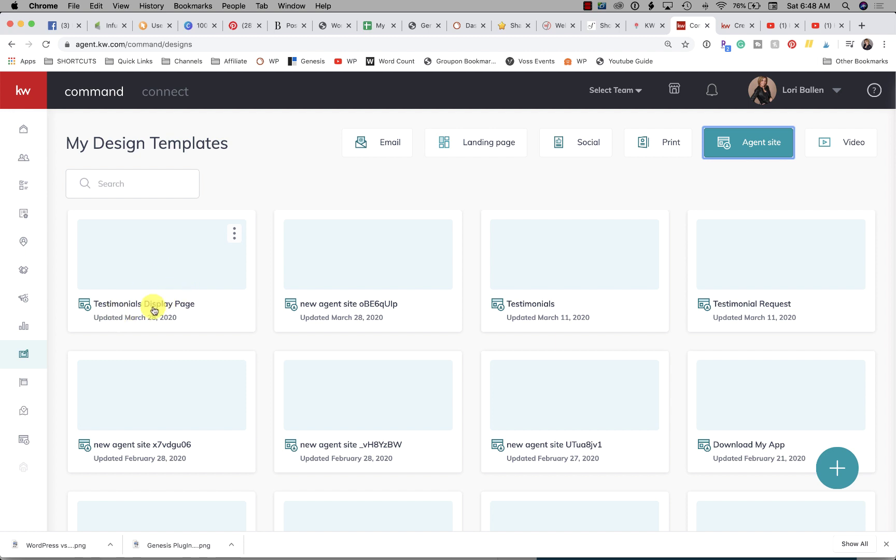
pyautogui.click(162, 272)
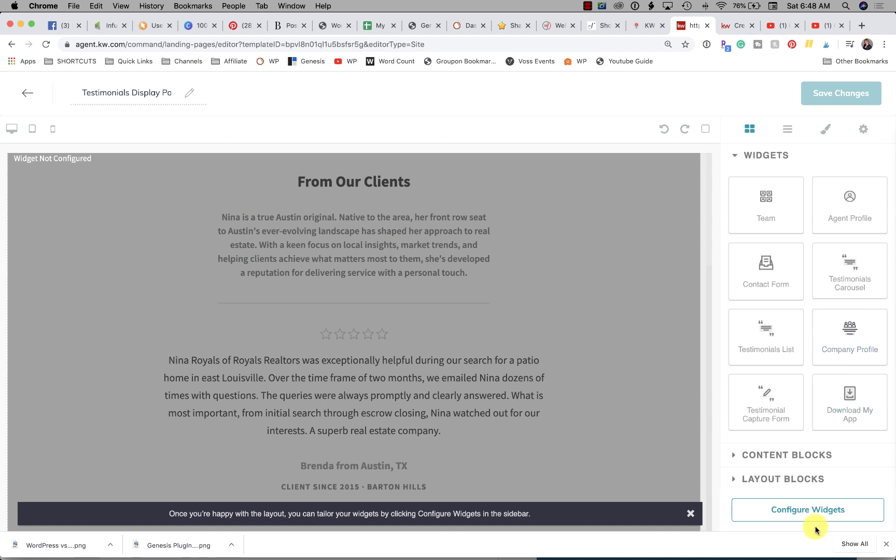
# Set the Testimonials List widget headline to 'What Our Clients Are Saying'.
pyautogui.click(808, 512)
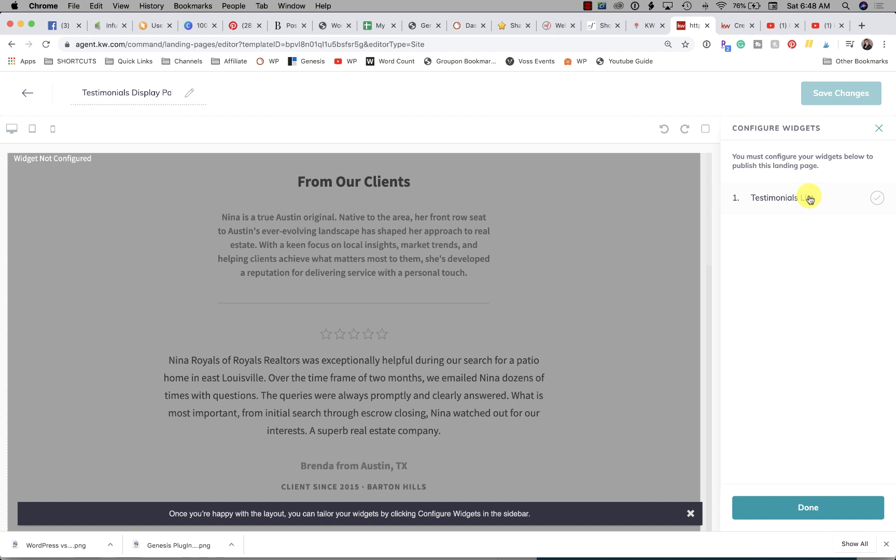
pyautogui.click(809, 199)
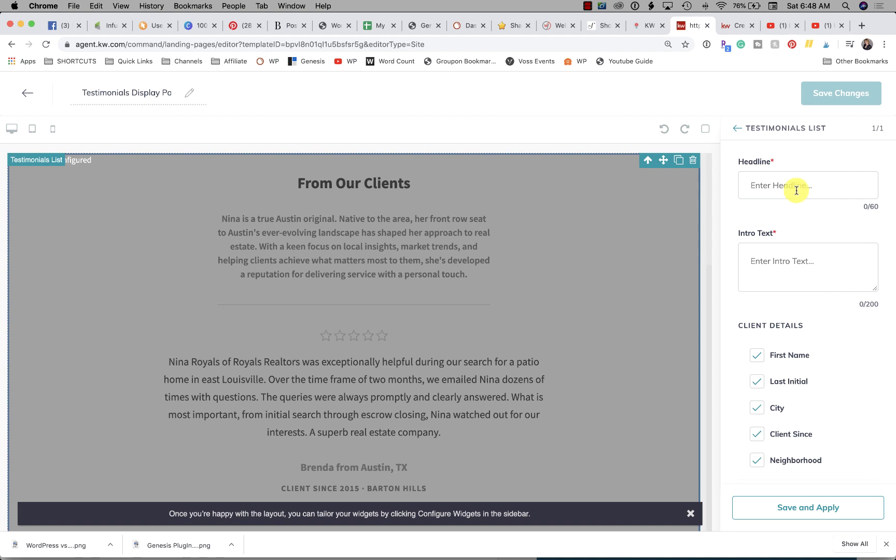
pyautogui.click(796, 190)
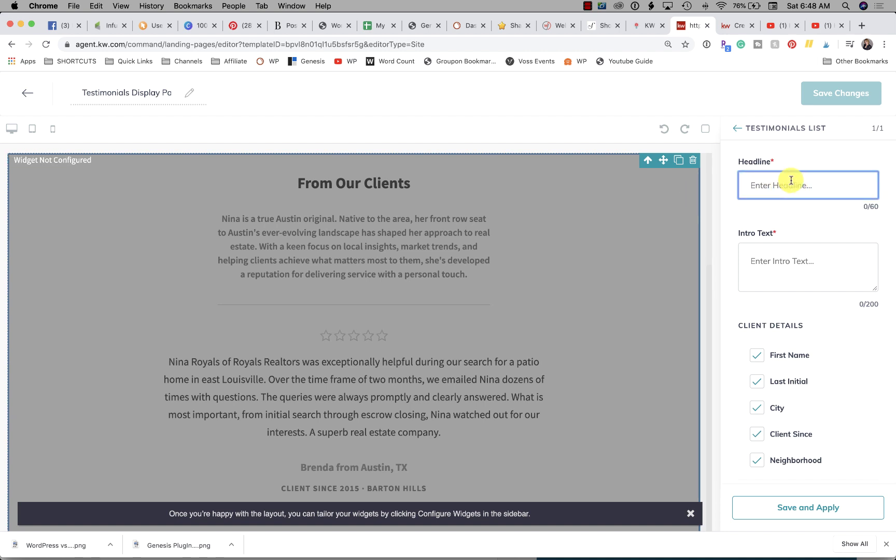
pyautogui.write('We')
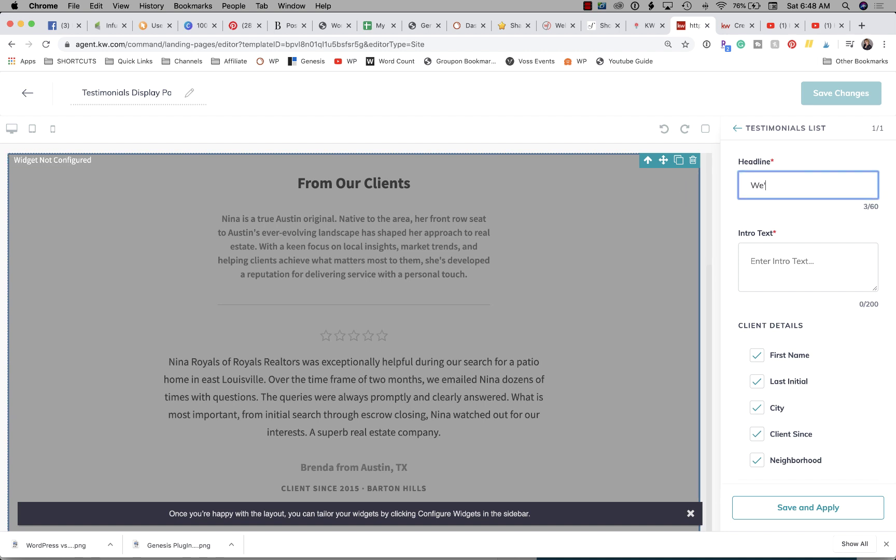
pyautogui.write(' Want To Hear')
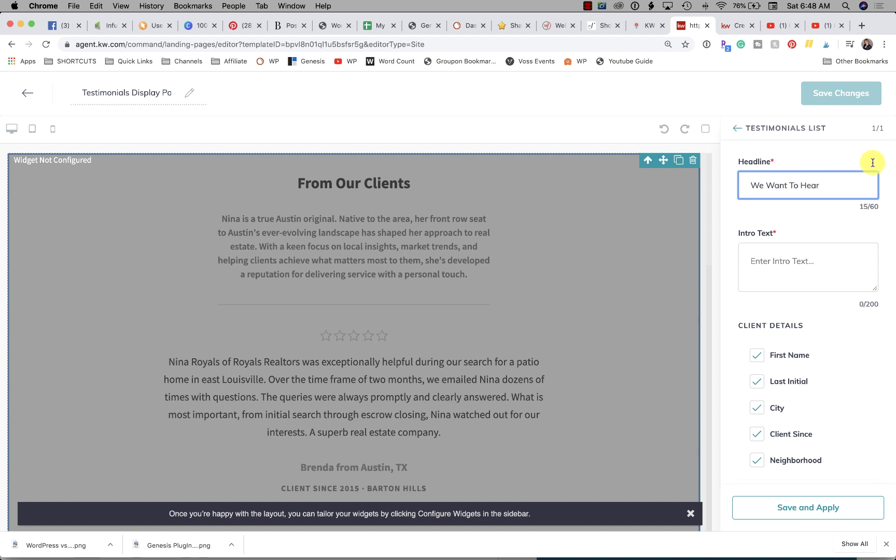
pyautogui.moveTo(821, 186); pyautogui.dragTo(732, 190)
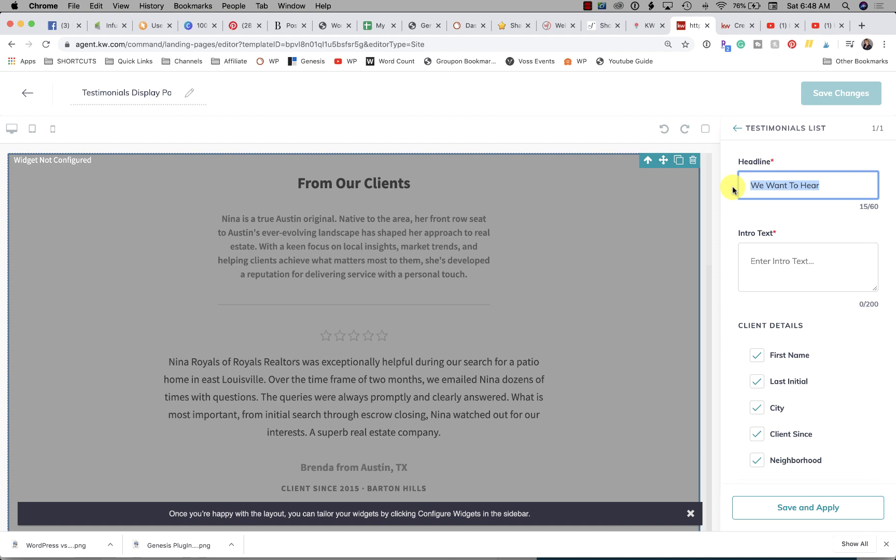
pyautogui.write('What Our')
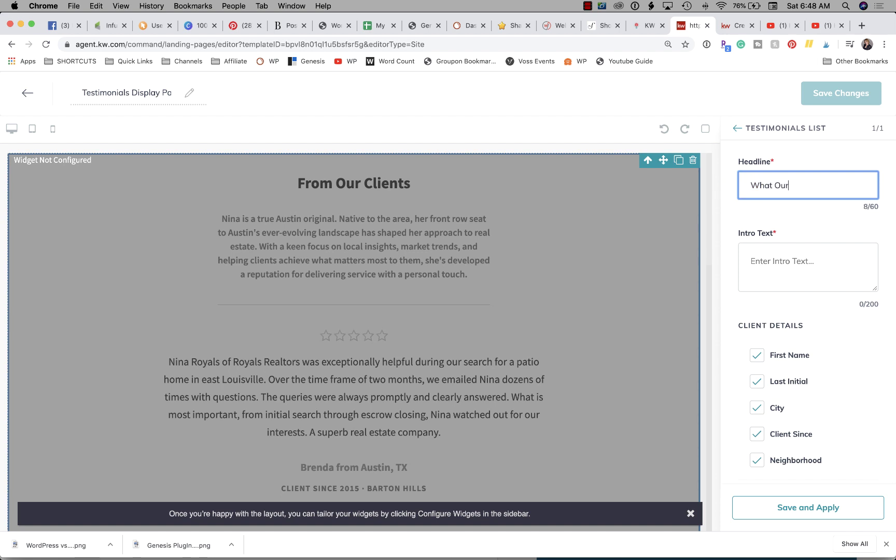
pyautogui.write(' Clients Are Saying')
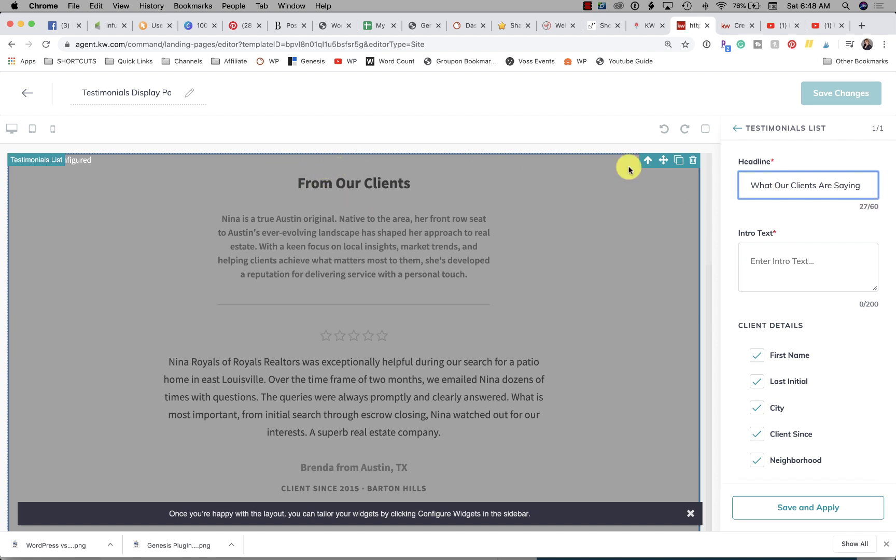
# Enter intro text about serving Las Vegas, Henderson and North Las Vegas, with a call-or-text phone number.
pyautogui.click(791, 261)
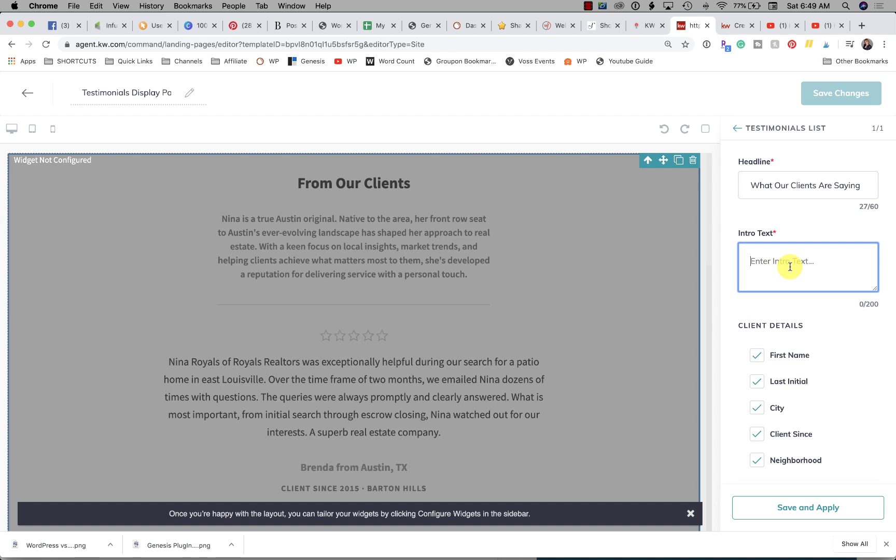
pyautogui.write('We are pro')
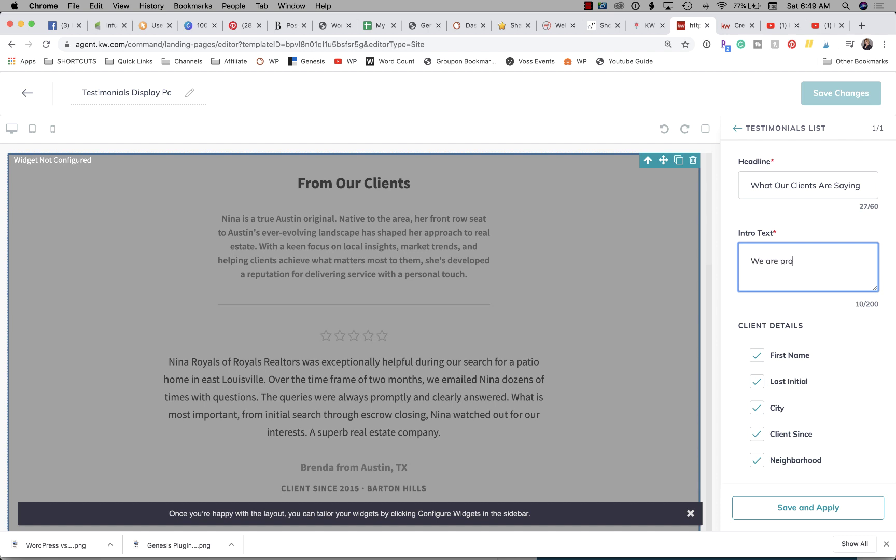
pyautogui.write('ud to esrve Las Vegas, Hende')
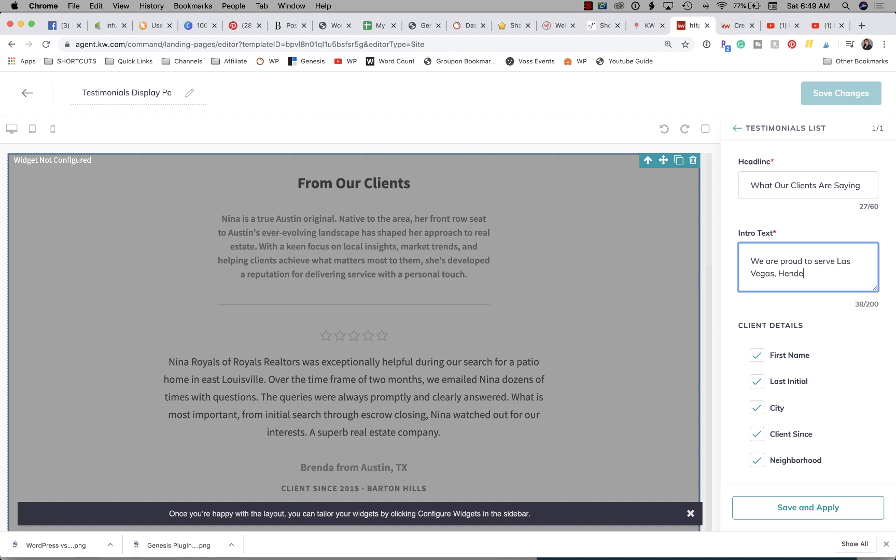
pyautogui.write('rson, and North Las Vegas')
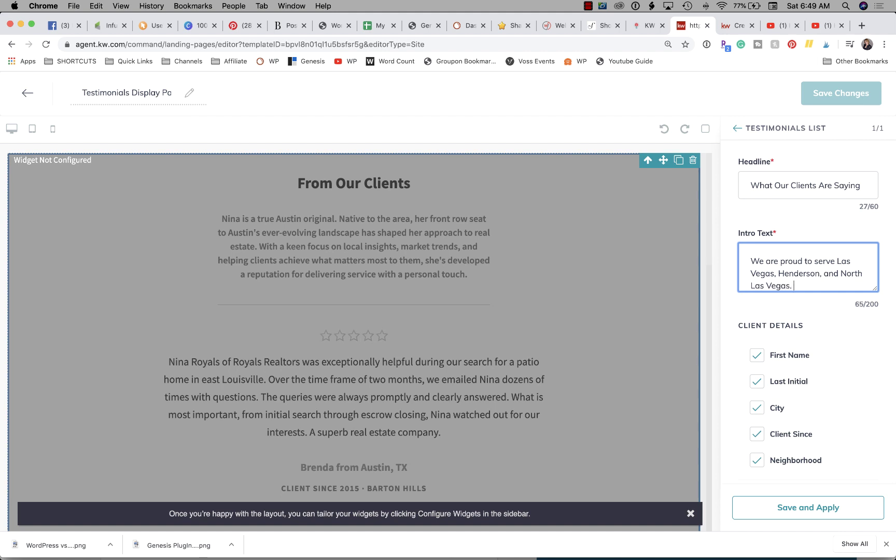
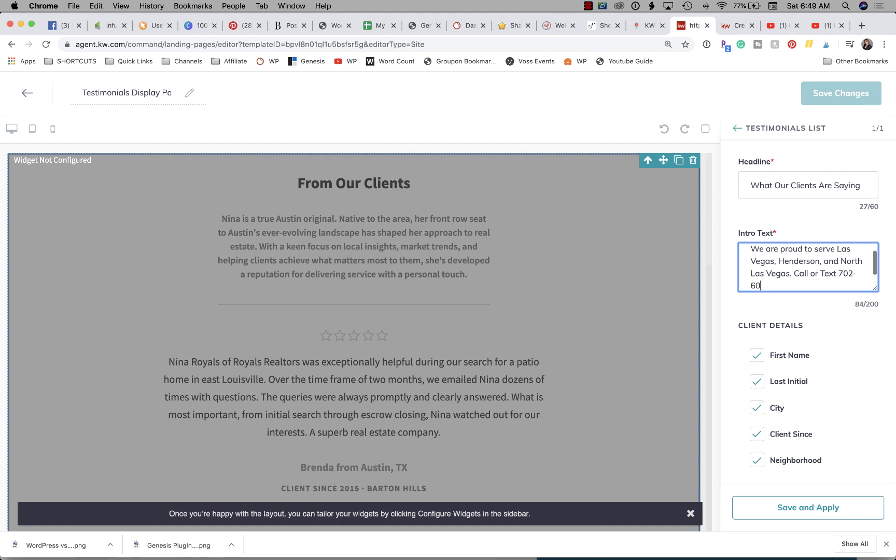
pyautogui.scroll(-3, 836, 277)
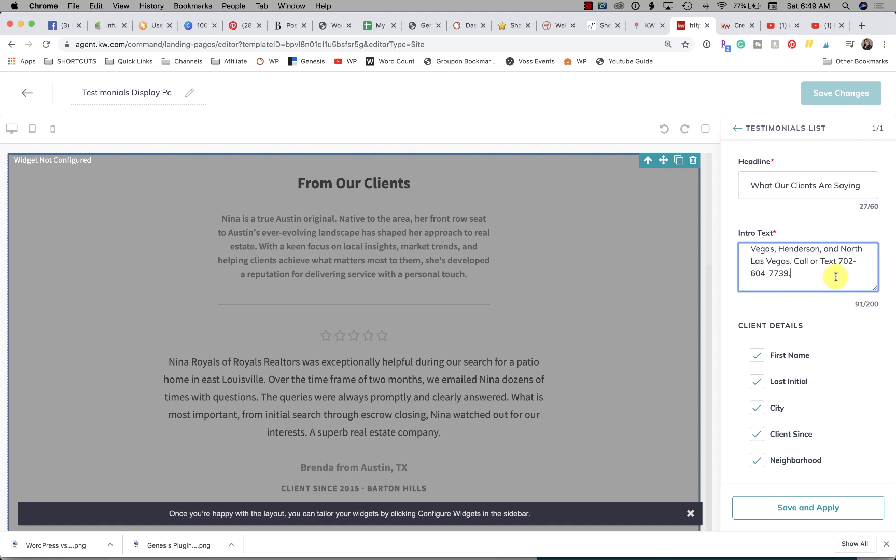
pyautogui.scroll(-3, 835, 277)
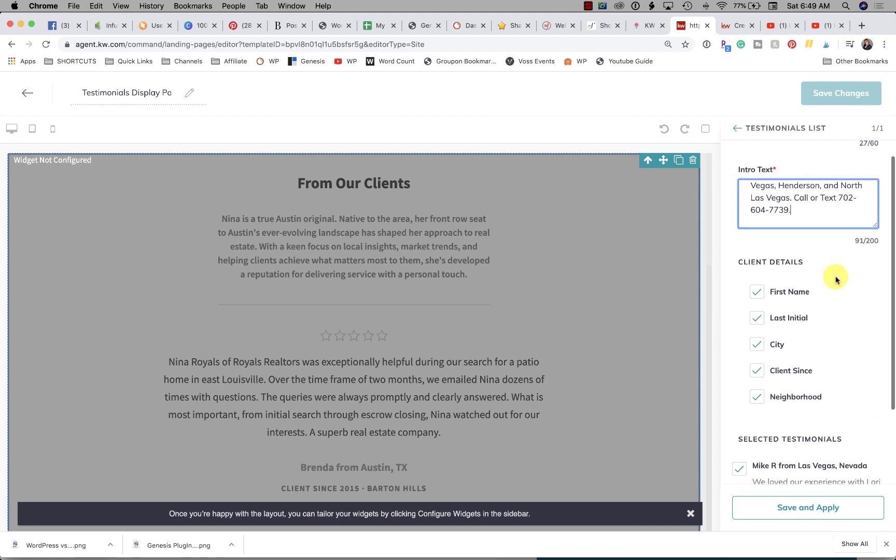
pyautogui.scroll(-1, 836, 280)
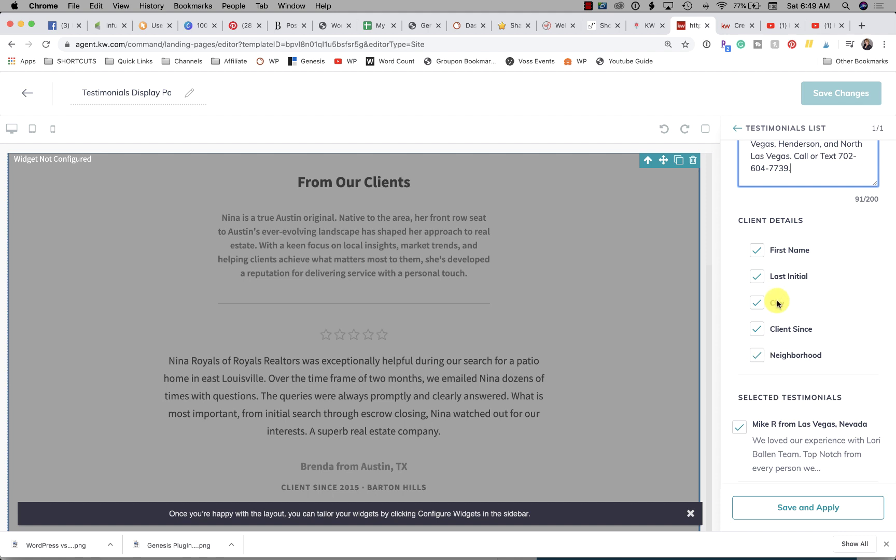
# Untick Client Since, then review the testimonials picker and close it without changes.
pyautogui.click(758, 329)
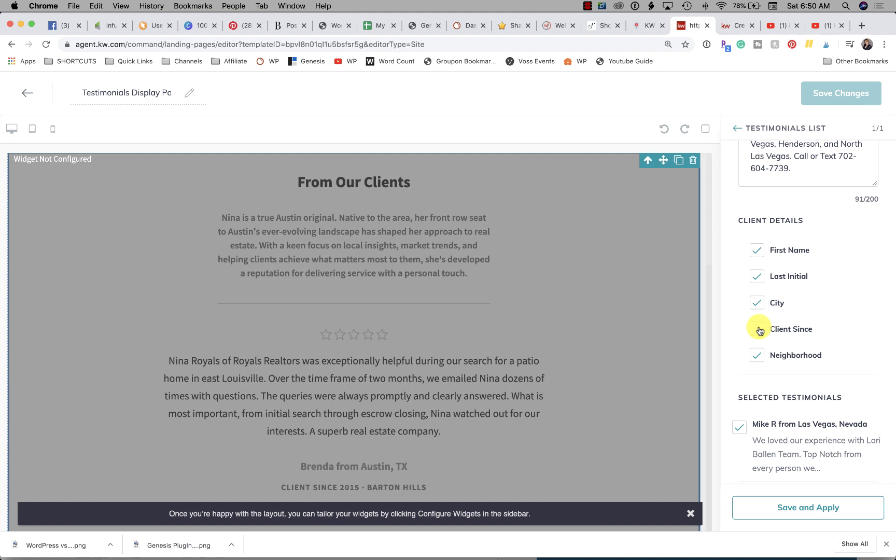
pyautogui.scroll(-5, 781, 399)
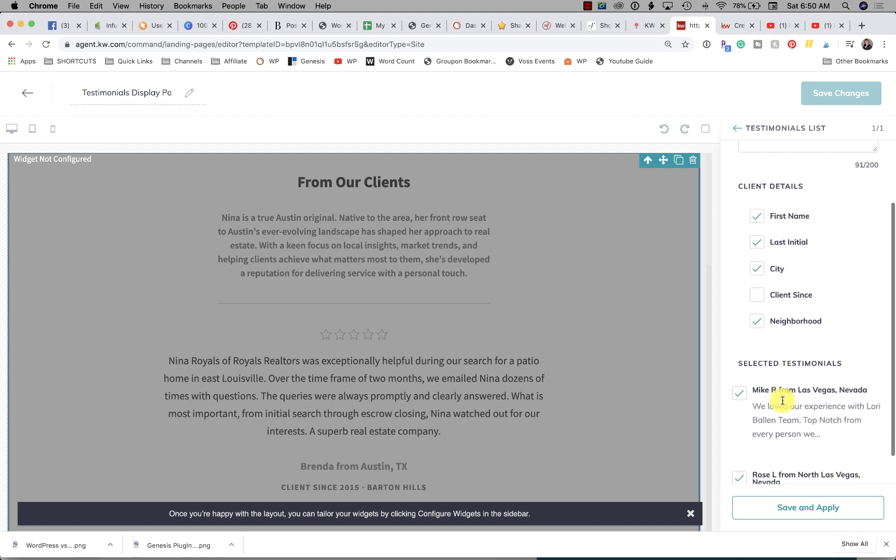
pyautogui.scroll(-2, 782, 403)
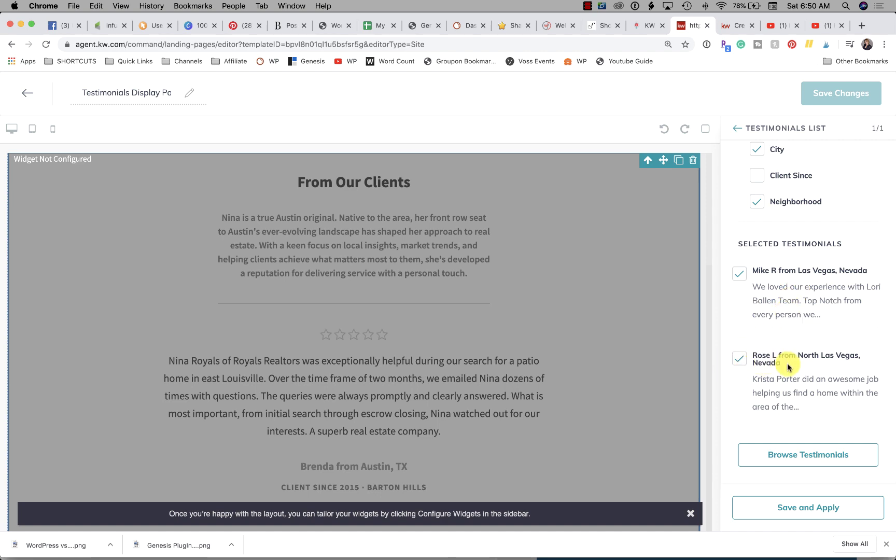
pyautogui.click(799, 455)
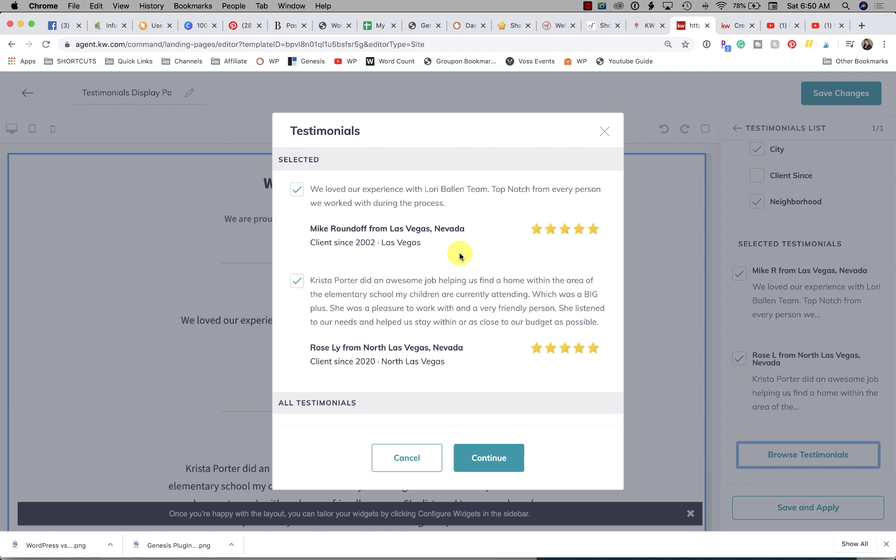
pyautogui.click(421, 458)
# Save and apply the widget settings, then save and publish the page as an agent site page.
pyautogui.scroll(-3, 605, 337)
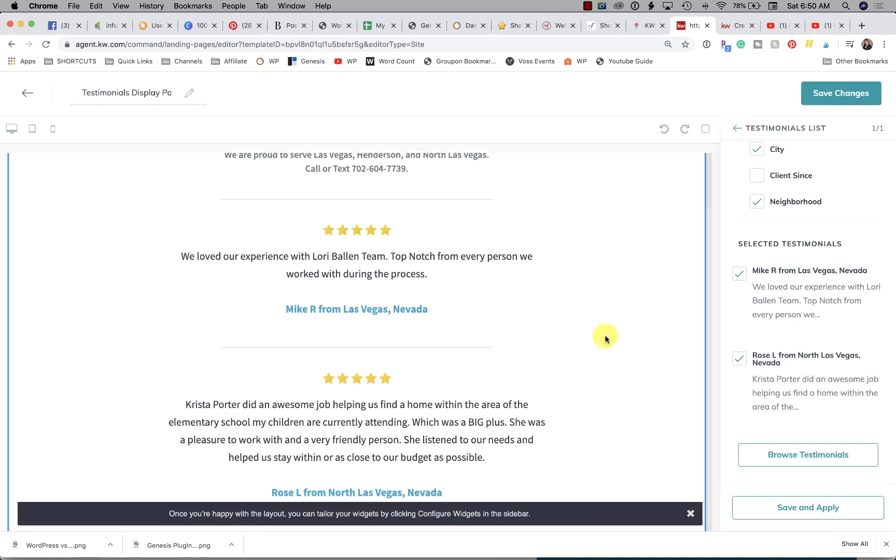
pyautogui.scroll(3, 605, 338)
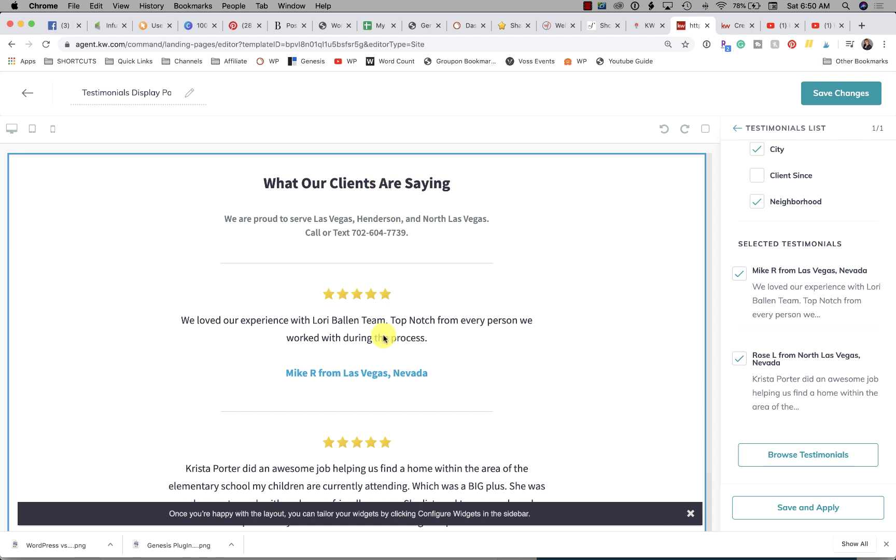
pyautogui.scroll(-2, 383, 338)
pyautogui.scroll(-1, 384, 338)
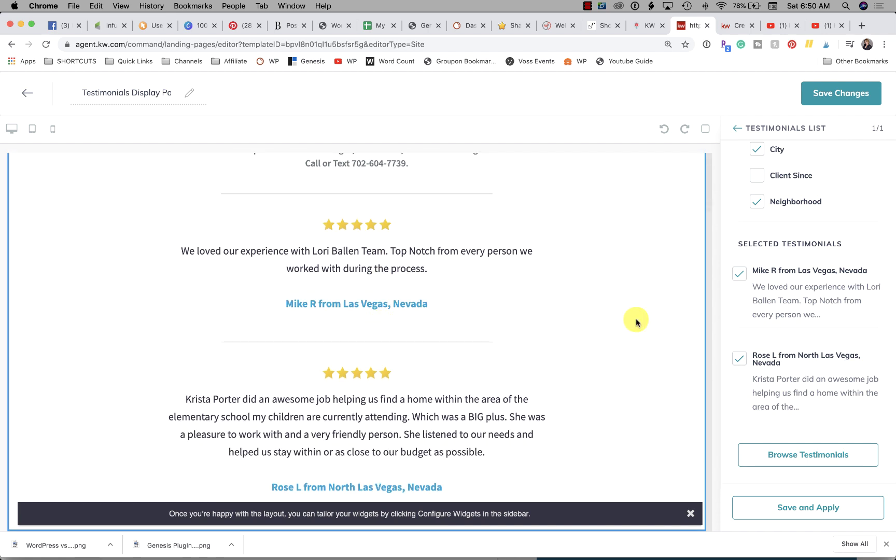
pyautogui.click(807, 511)
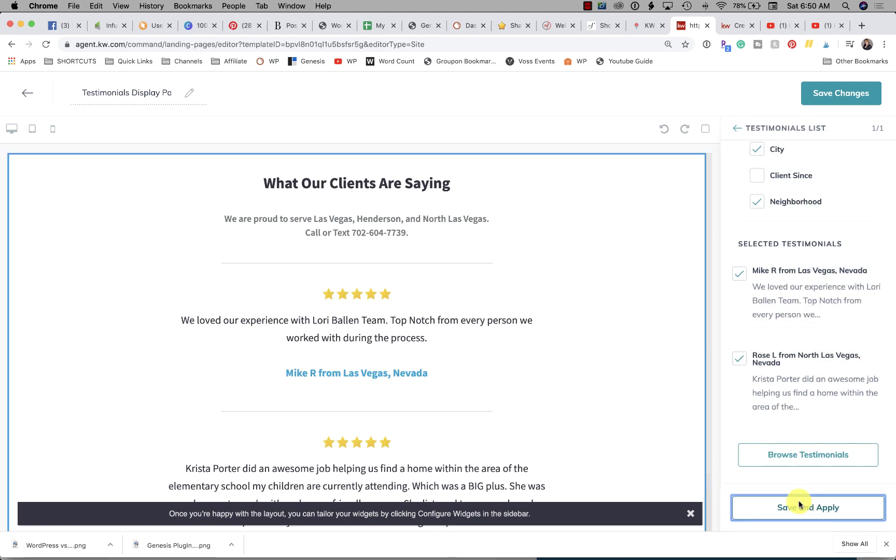
pyautogui.click(838, 98)
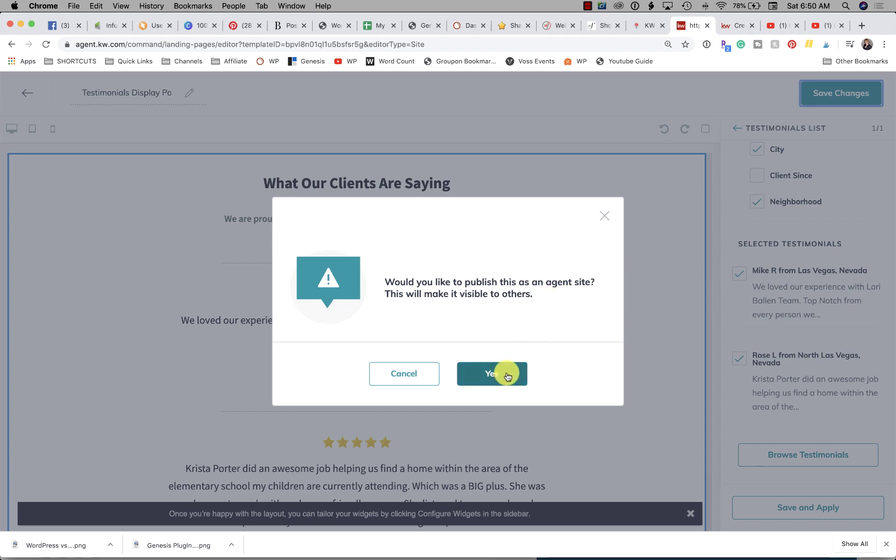
pyautogui.click(506, 374)
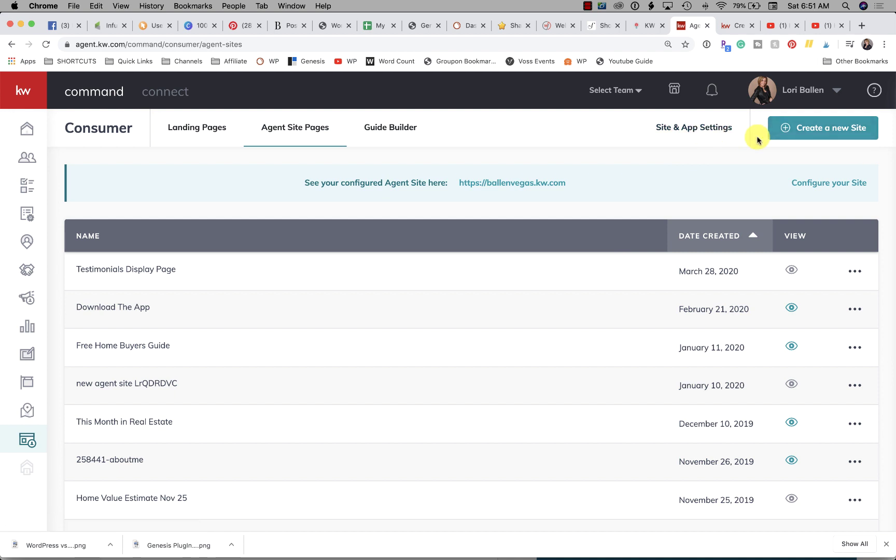
# In Site & App Settings, add a page to the agent site's Site Pages linked to an existing page.
pyautogui.click(706, 130)
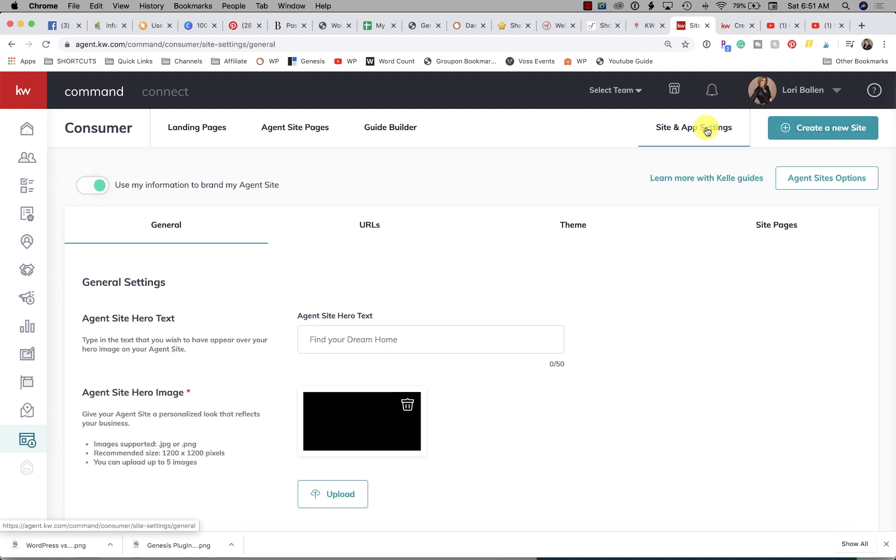
pyautogui.click(781, 231)
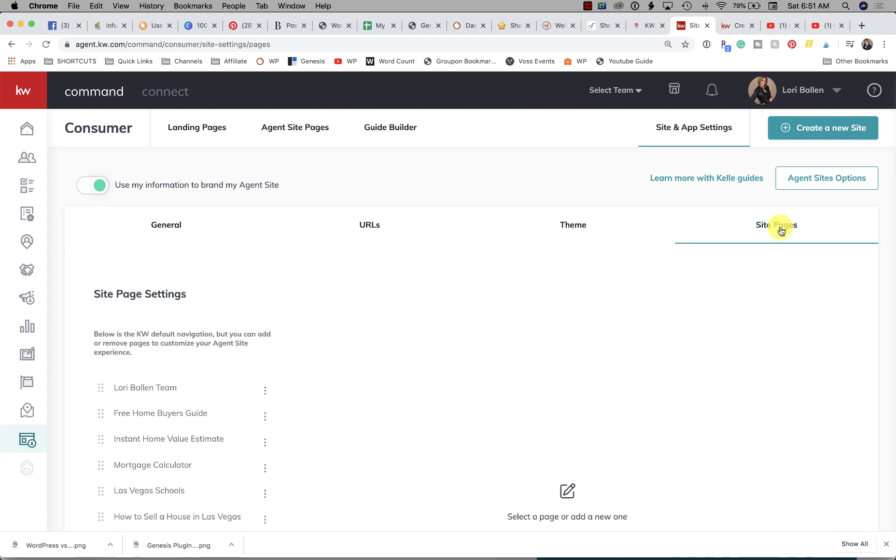
pyautogui.scroll(-1, 329, 334)
pyautogui.scroll(-4, 329, 333)
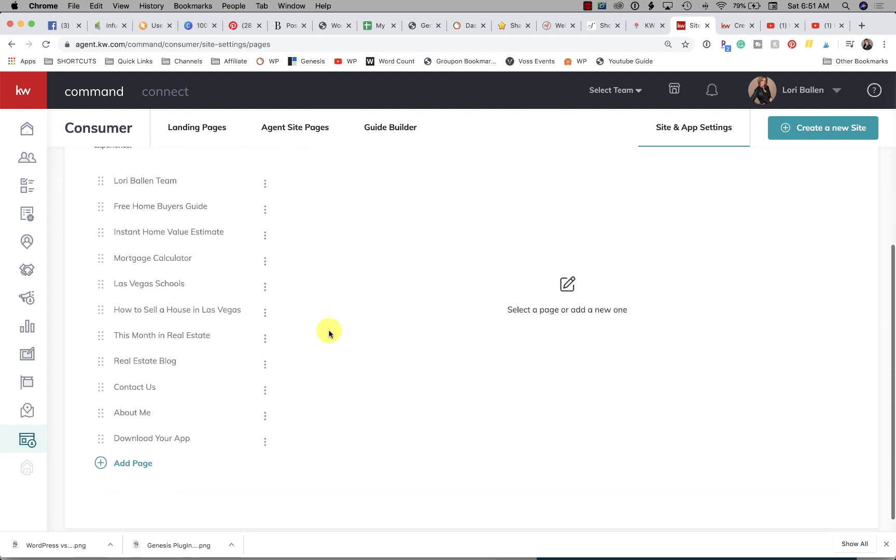
pyautogui.click(130, 456)
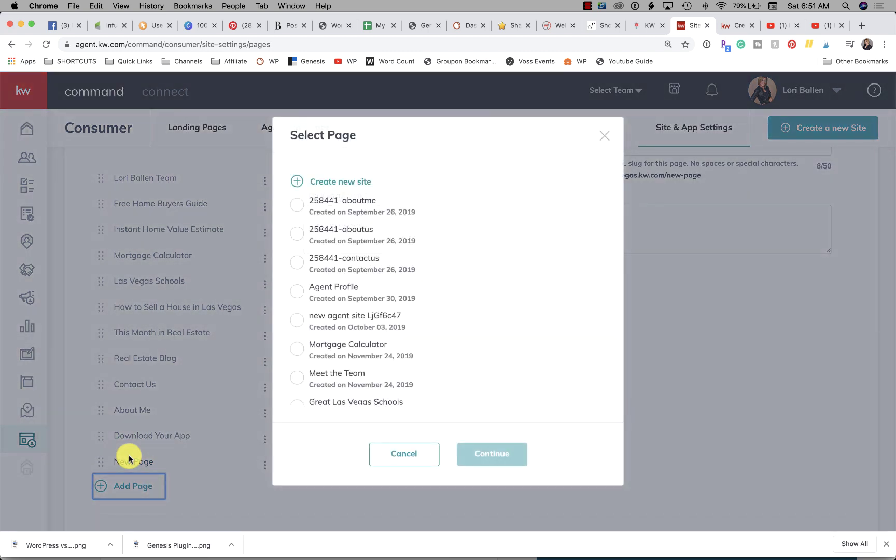
pyautogui.scroll(-1, 350, 301)
pyautogui.scroll(-1, 350, 301)
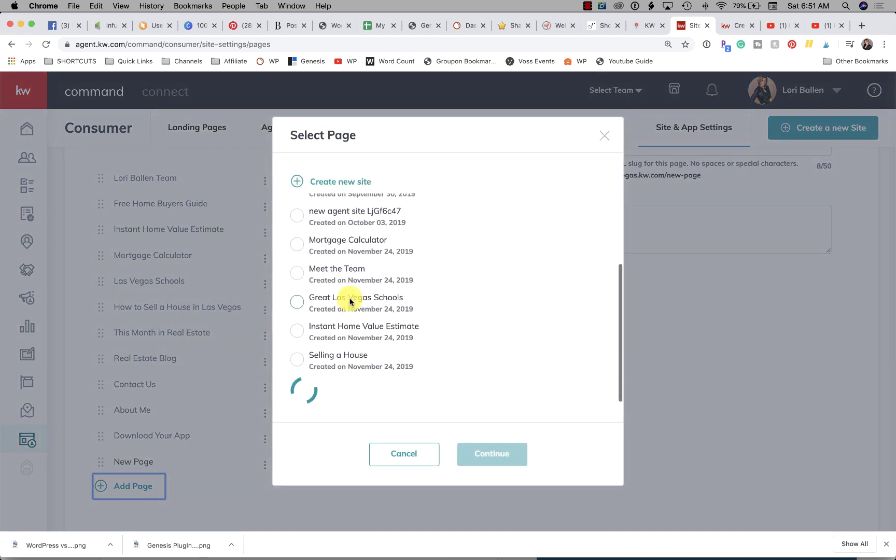
pyautogui.scroll(3, 353, 303)
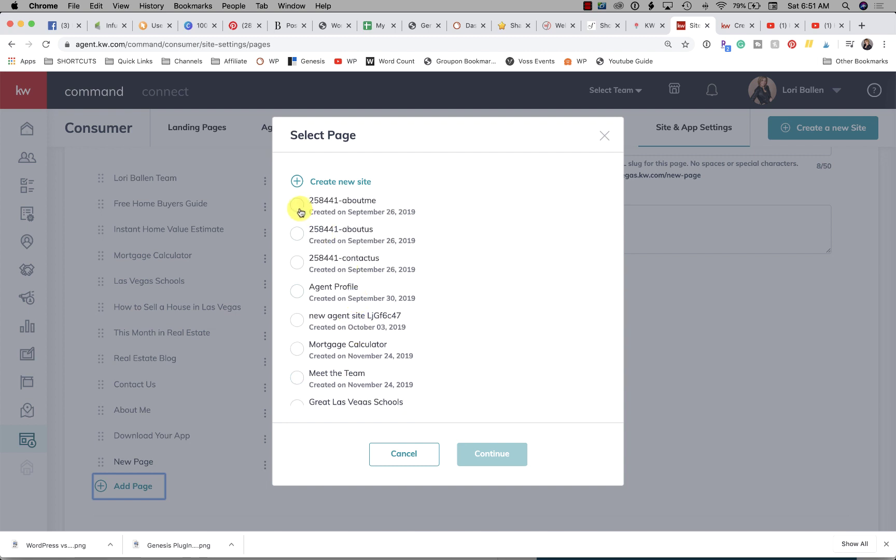
pyautogui.click(298, 207)
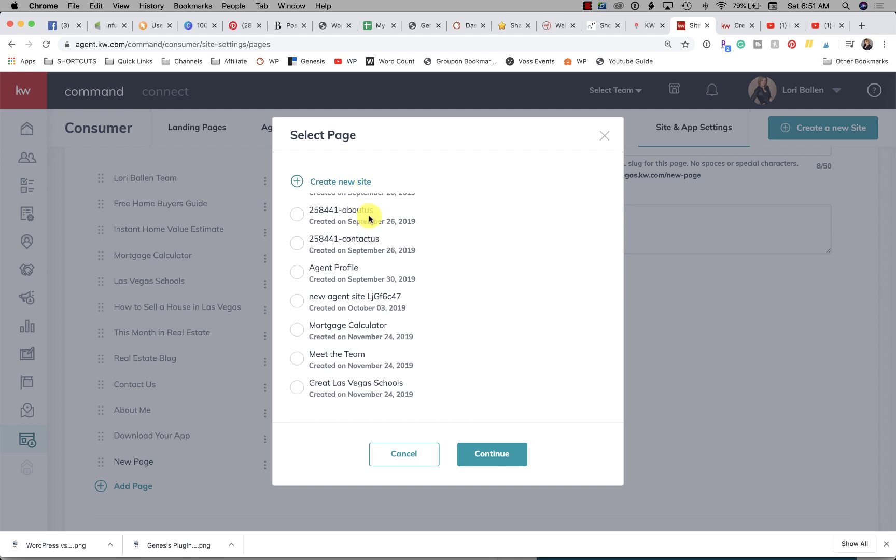
pyautogui.click(508, 453)
# Title the new site page 'Testimonials' with URL slug 'testimonials'.
pyautogui.scroll(3, 456, 262)
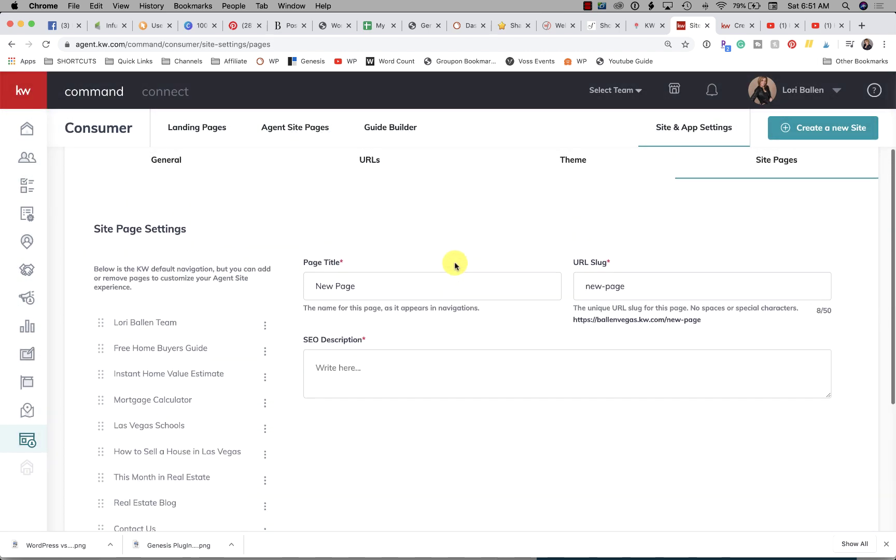
pyautogui.click(384, 284)
pyautogui.press('Tab')
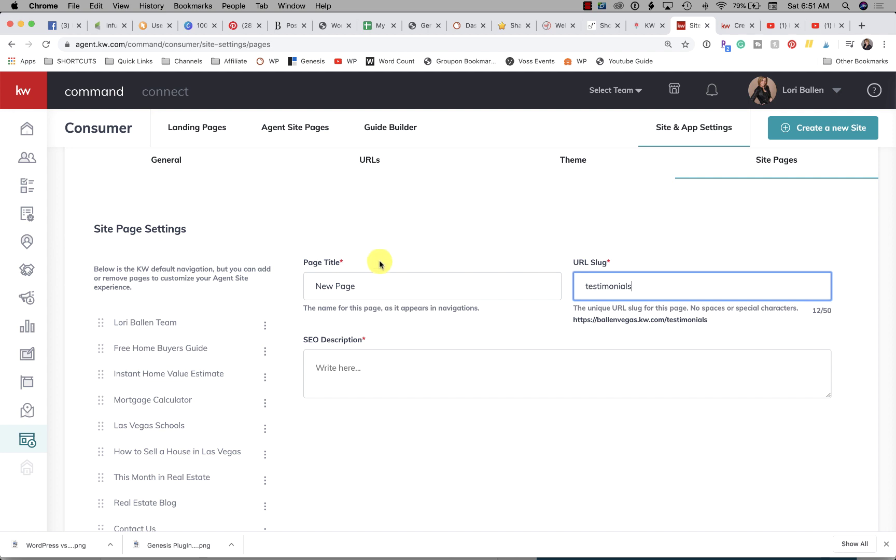
pyautogui.moveTo(379, 285); pyautogui.dragTo(302, 285)
pyautogui.write('Testimonials')
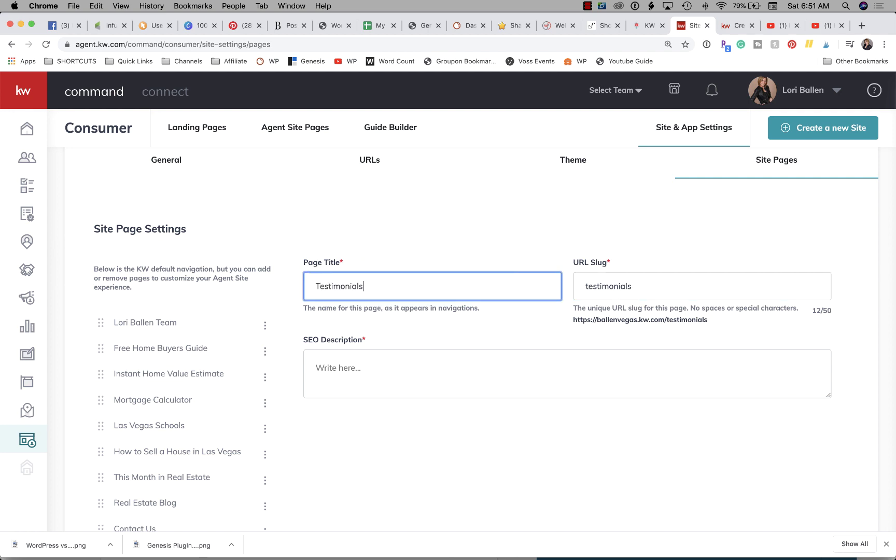
pyautogui.click(331, 365)
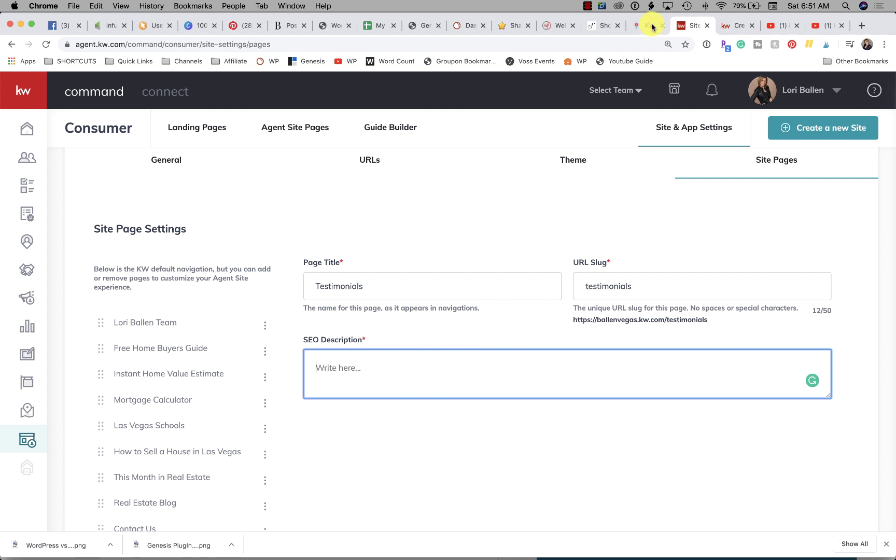
# Search Google in a new tab for the real-estate team's name.
pyautogui.click(861, 27)
pyautogui.write('lori bal')
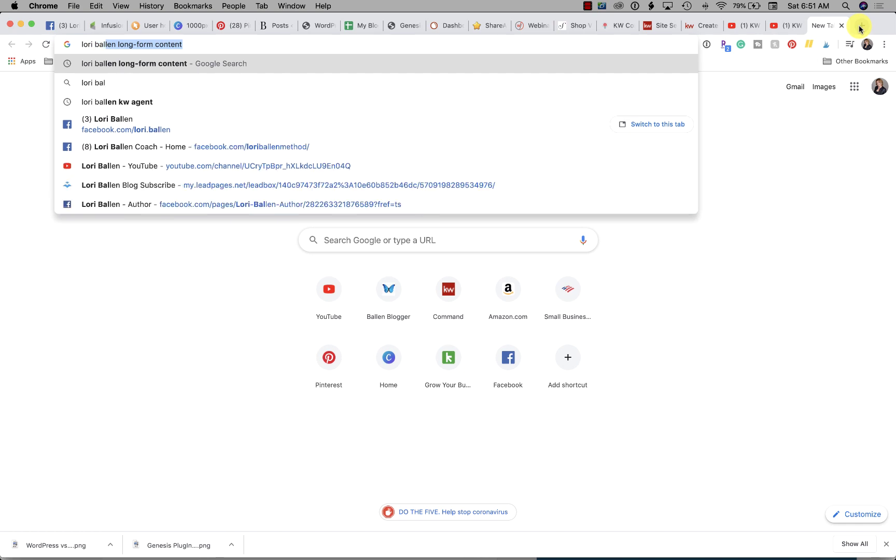
pyautogui.write('len team')
pyautogui.press('Return')
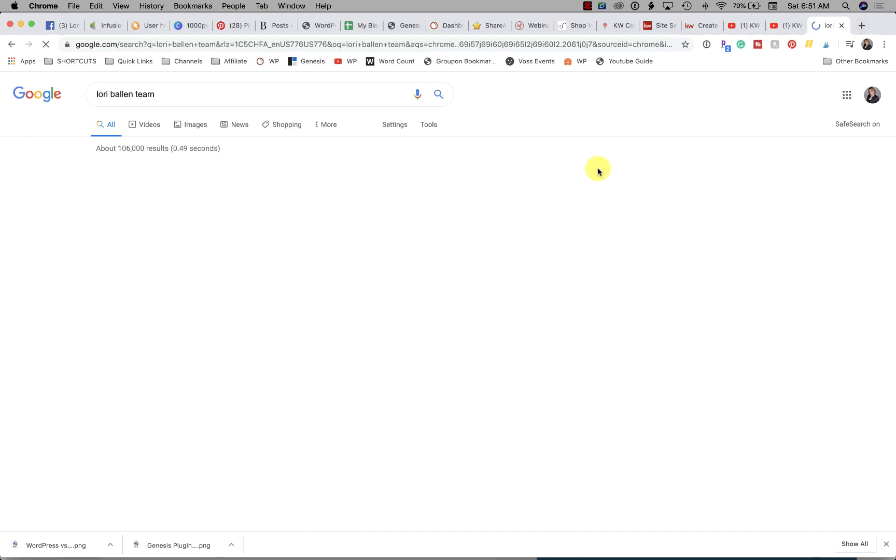
pyautogui.scroll(-5, 412, 210)
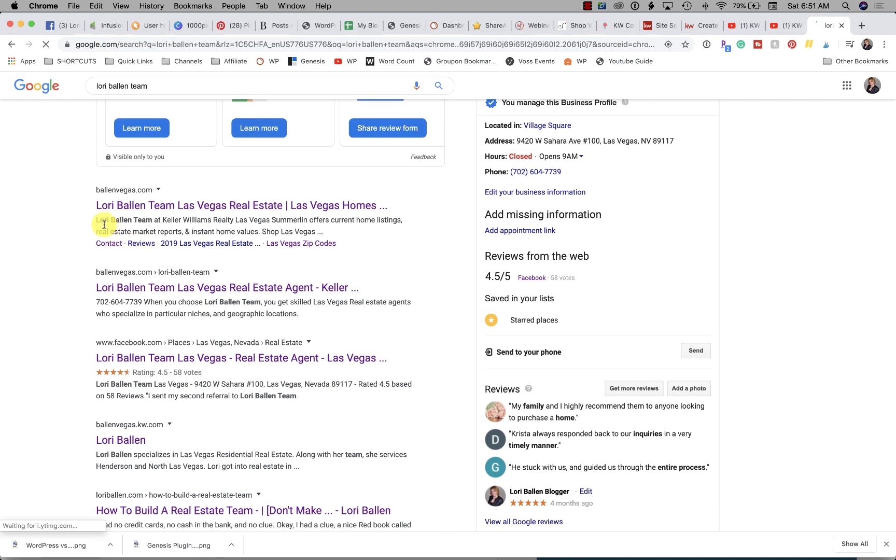
# Look over the result snippets, including the Facebook listing, and select the second result's full description to copy.
pyautogui.moveTo(98, 222); pyautogui.dragTo(339, 233)
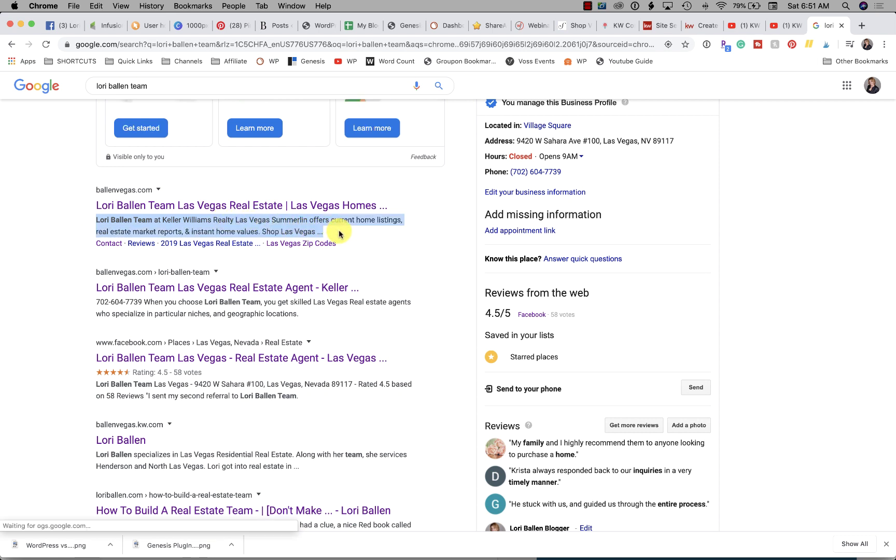
pyautogui.moveTo(94, 303); pyautogui.dragTo(308, 316)
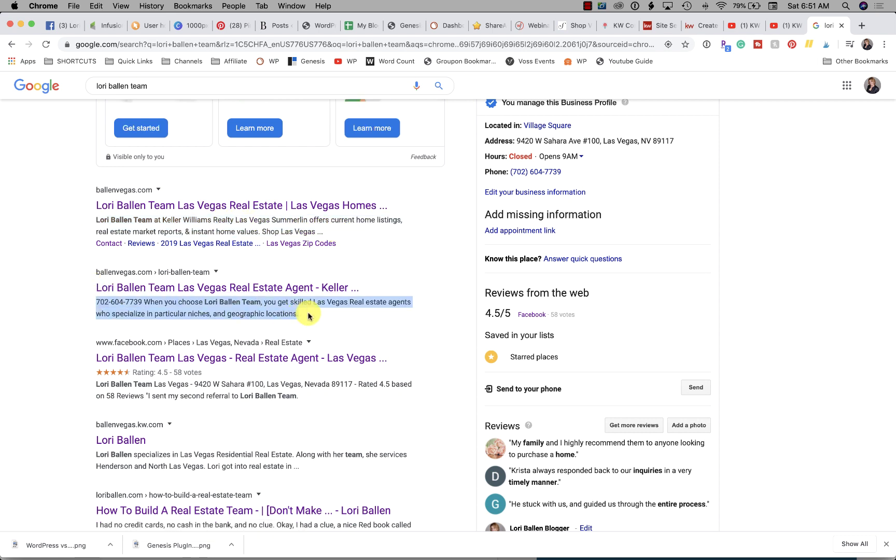
pyautogui.scroll(-3, 315, 316)
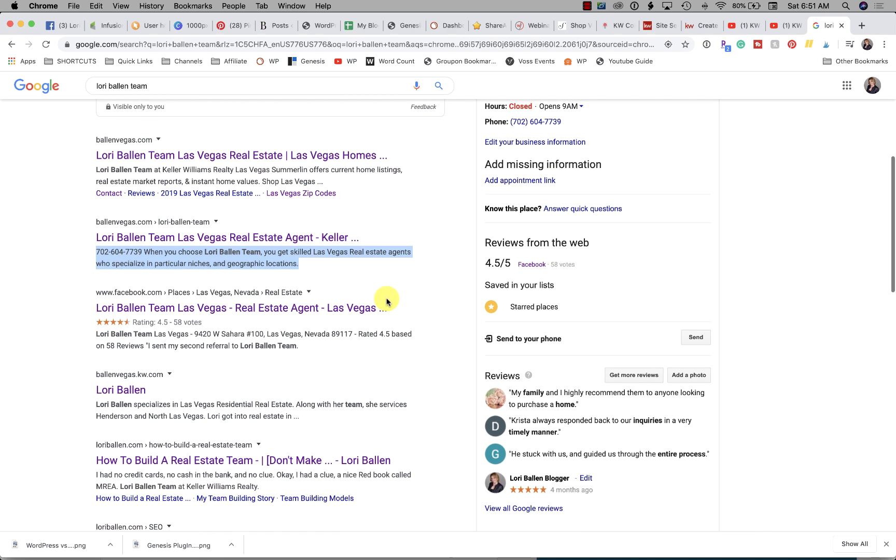
pyautogui.moveTo(306, 326); pyautogui.dragTo(89, 318)
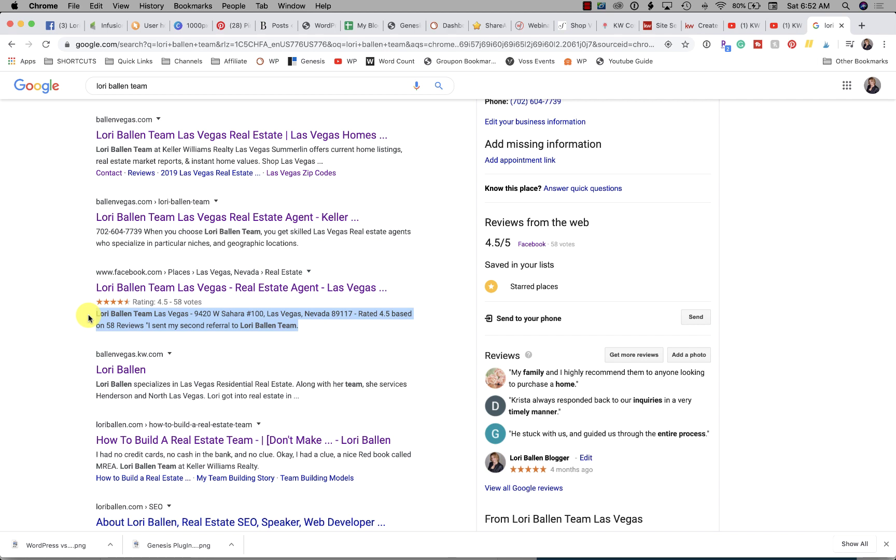
pyautogui.scroll(2, 89, 315)
pyautogui.scroll(-3, 200, 208)
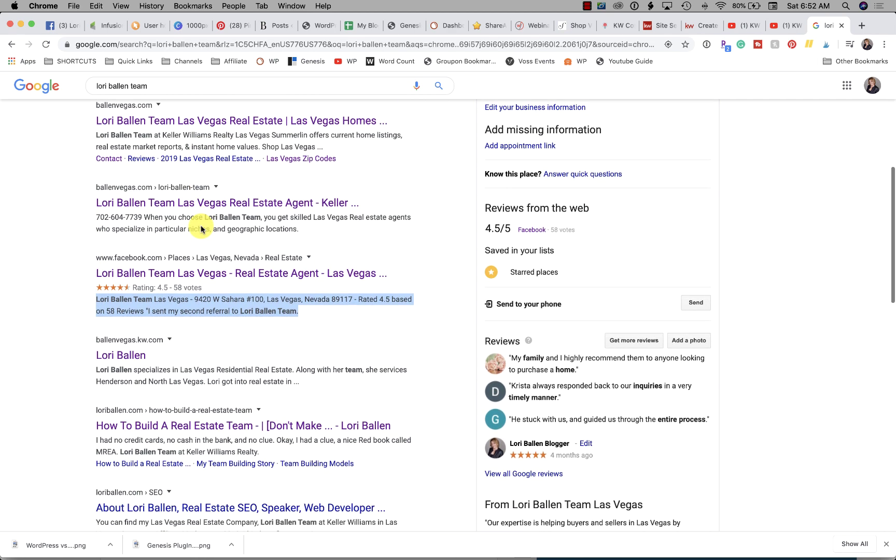
pyautogui.moveTo(291, 314); pyautogui.dragTo(96, 306)
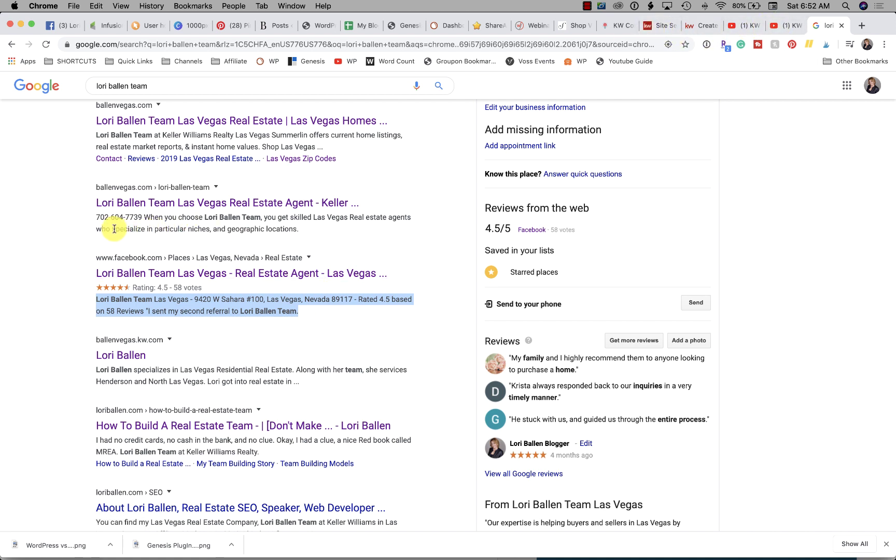
pyautogui.moveTo(97, 217); pyautogui.dragTo(316, 232)
pyautogui.press('super+c')
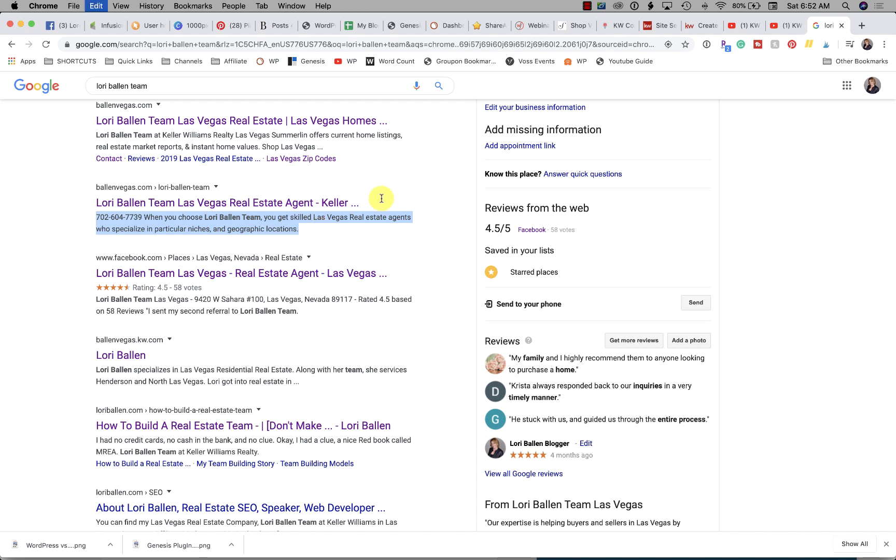
# Paste the copied Las Vegas agents blurb into the Testimonials page's SEO Description field.
pyautogui.click(654, 27)
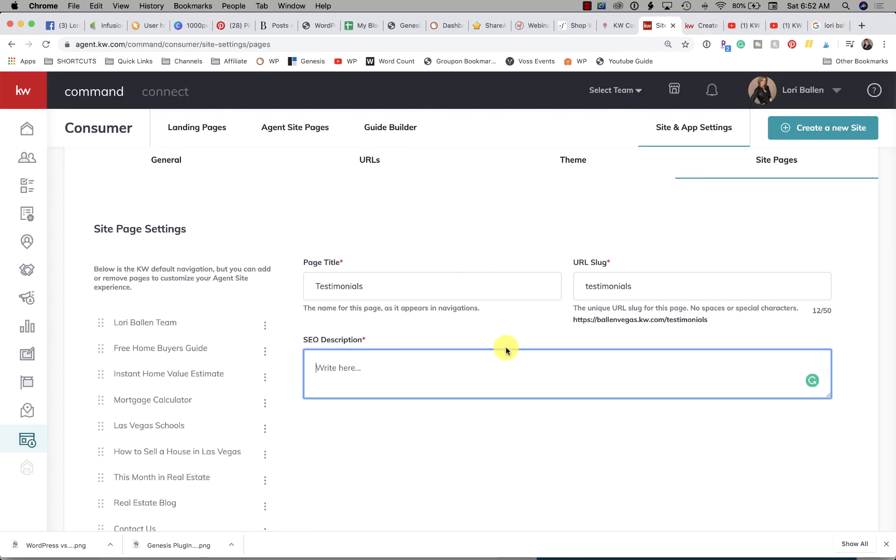
pyautogui.press('super+v')
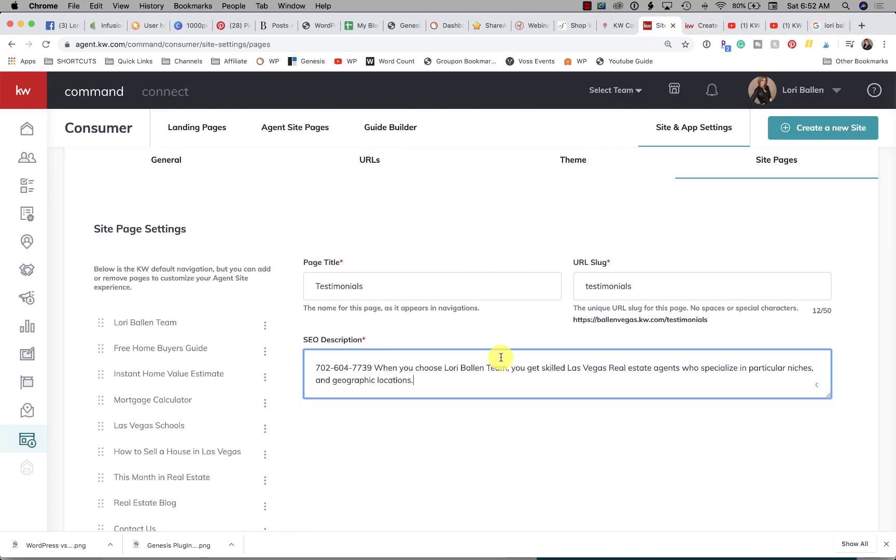
pyautogui.scroll(2, 644, 364)
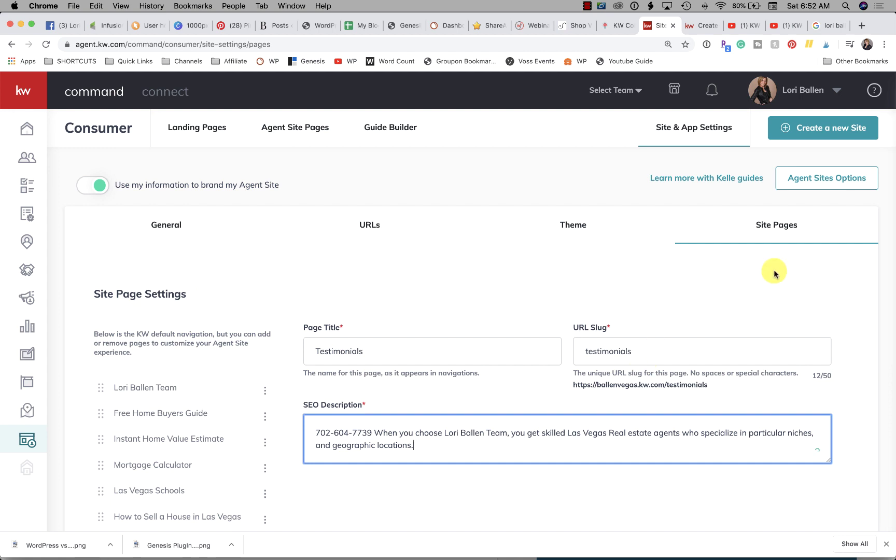
pyautogui.scroll(-6, 520, 344)
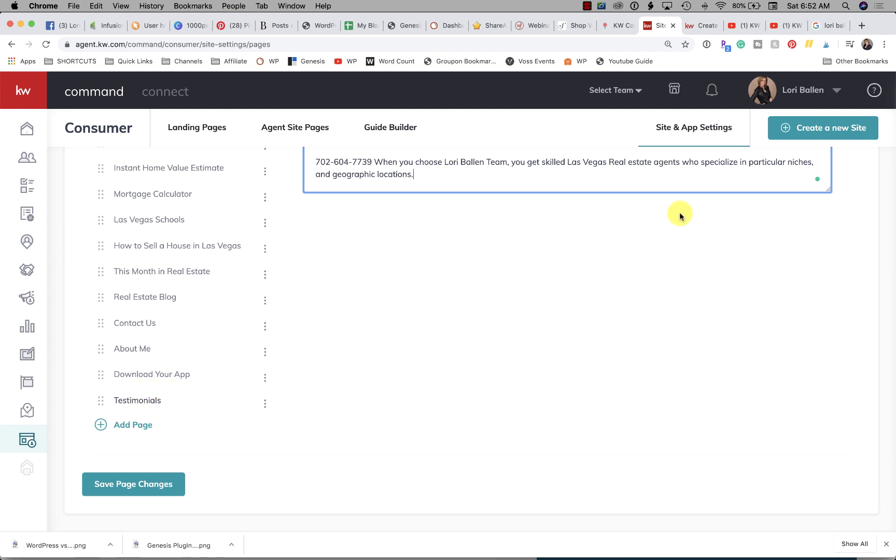
# Load the live agent site at ballenvegas.kw.com.
pyautogui.click(828, 25)
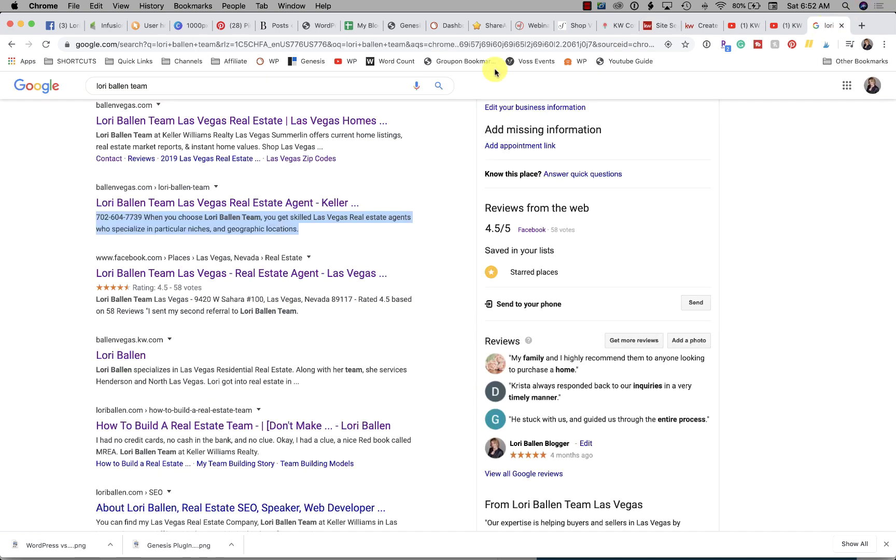
pyautogui.click(447, 45)
pyautogui.write('ballenvegas.kw.com')
pyautogui.press('Return')
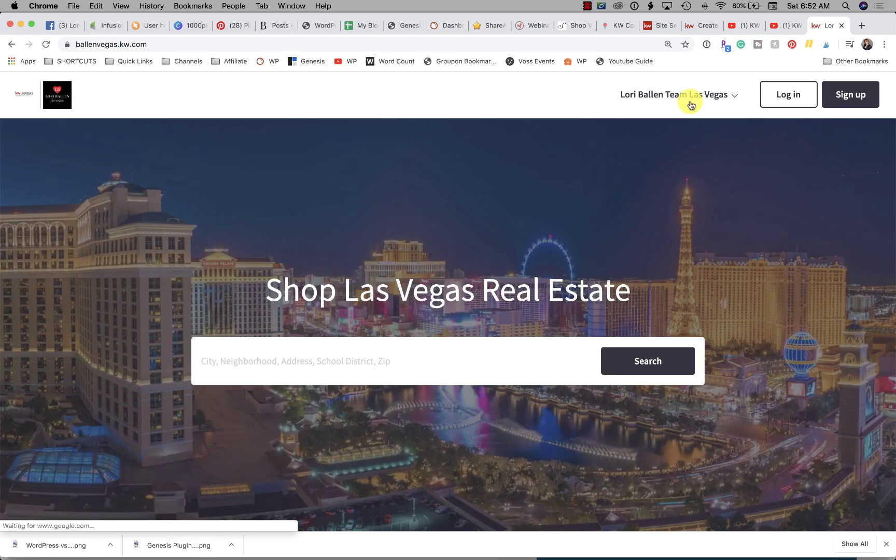
# Expand and collapse the site's team navigation menu to review its pages.
pyautogui.click(690, 98)
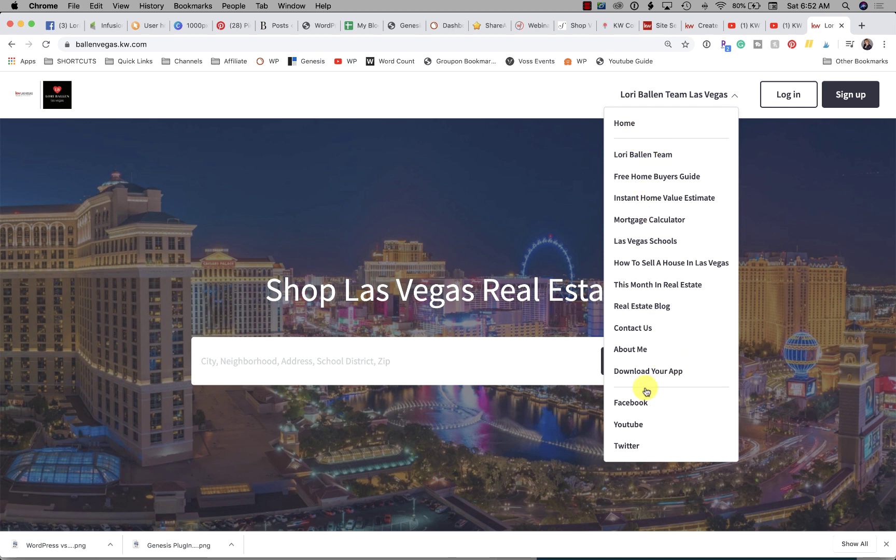
pyautogui.click(532, 92)
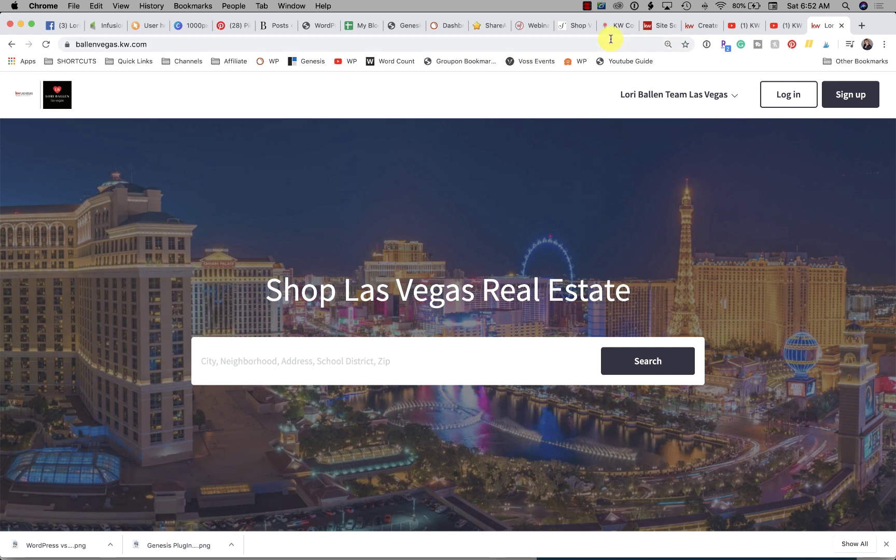
pyautogui.click(587, 6)
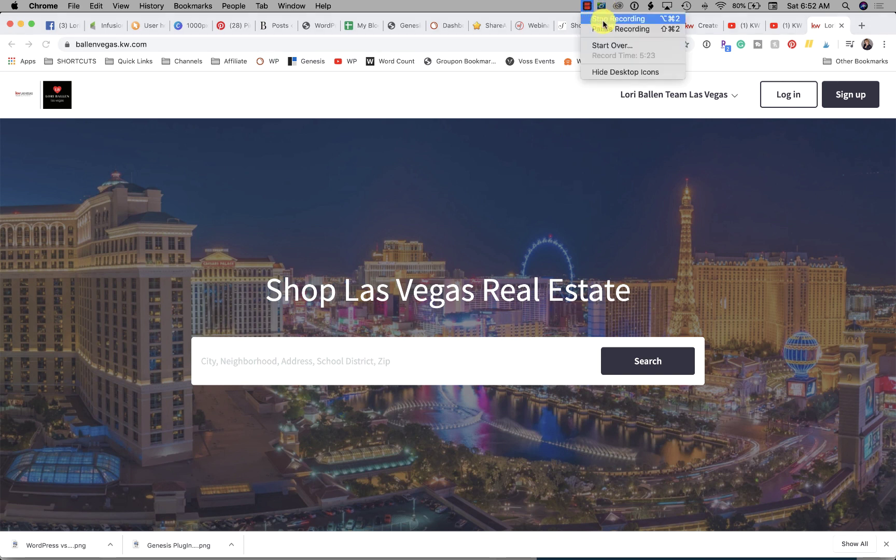